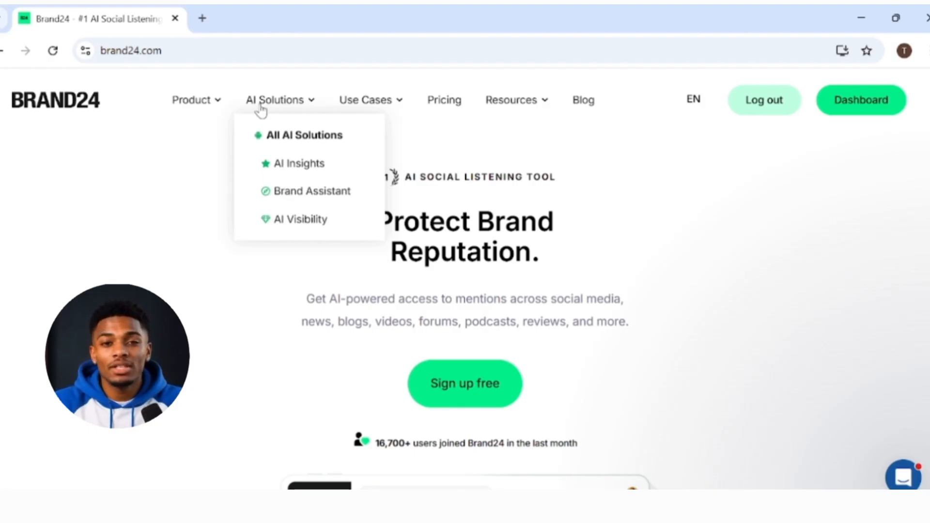
Step: Look through the homepage's navigation menus and its sections on critical mentions, reliable metrics and customer insights
mouse_move(353, 108)
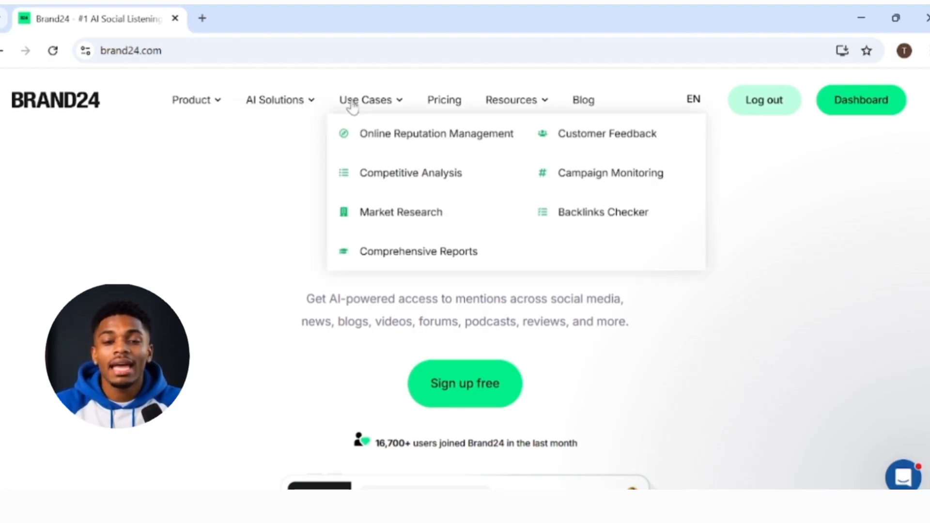
mouse_move(498, 103)
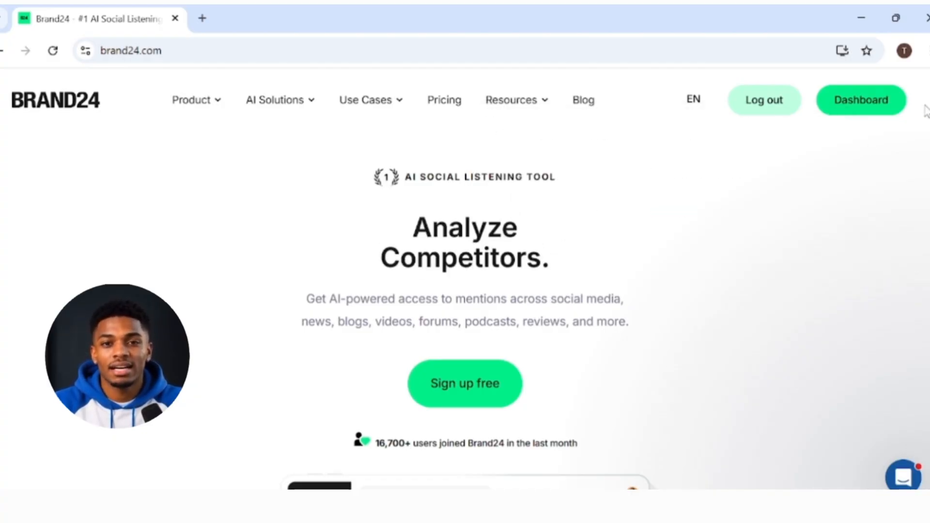
scroll(465, 291, "down", 3)
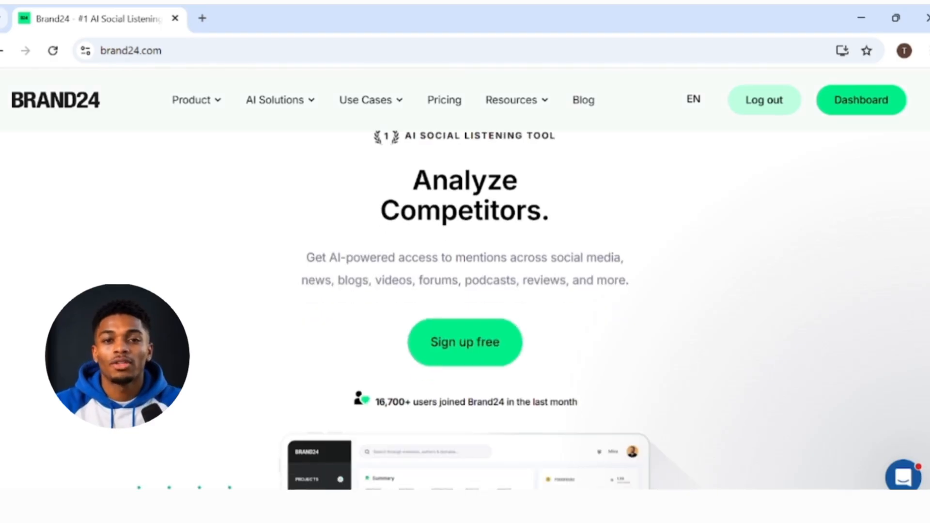
scroll(465, 291, "down", 1)
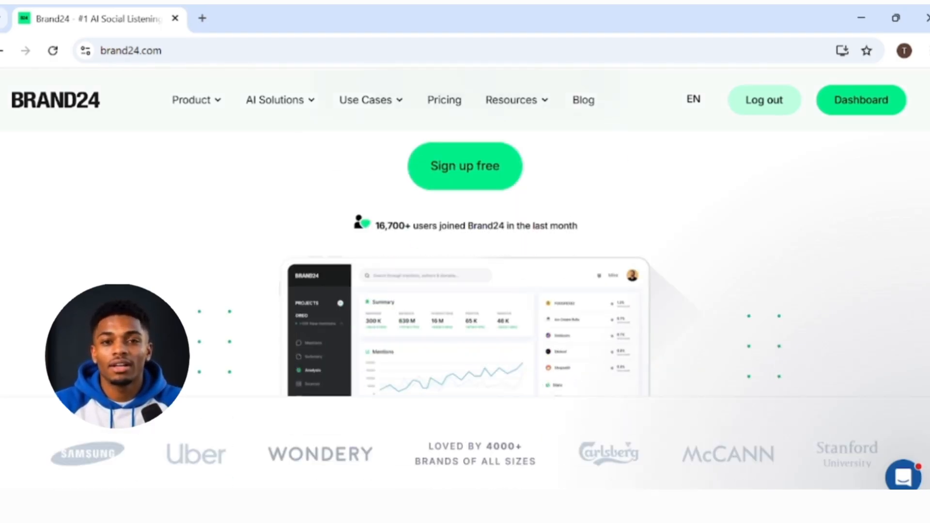
scroll(465, 291, "down", 5)
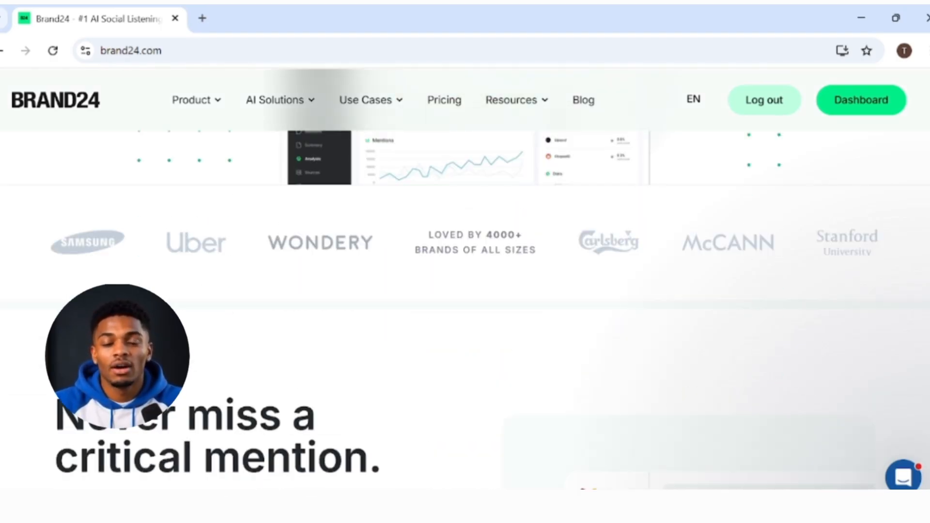
scroll(466, 291, "down", 1)
scroll(465, 291, "down", 3)
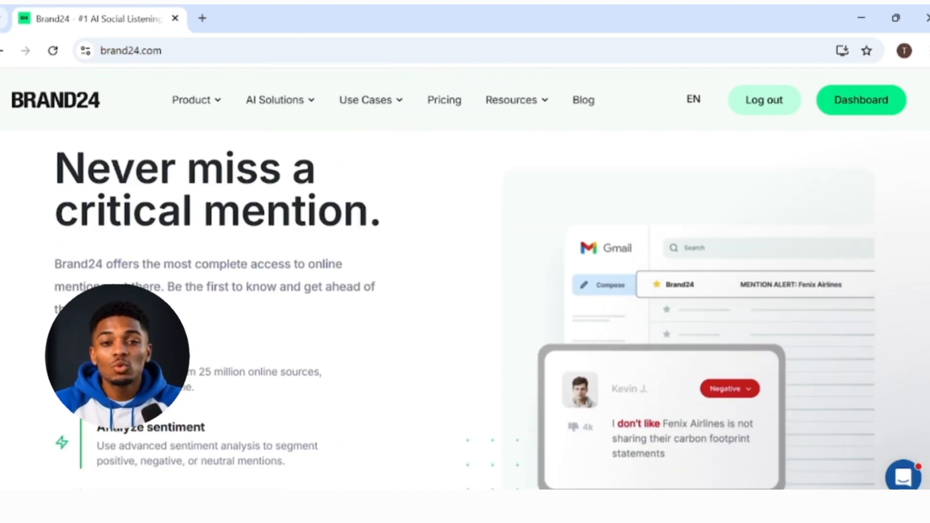
scroll(465, 291, "down", 7)
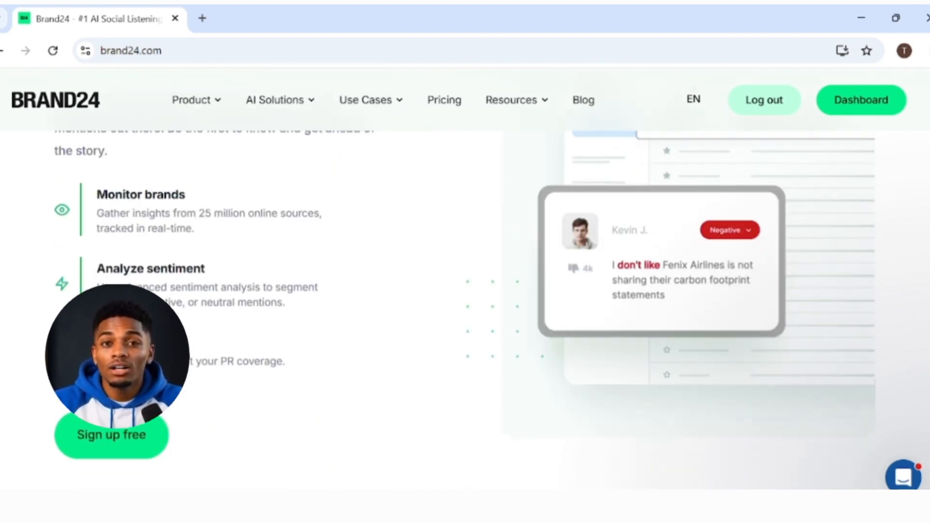
scroll(465, 290, "down", 1)
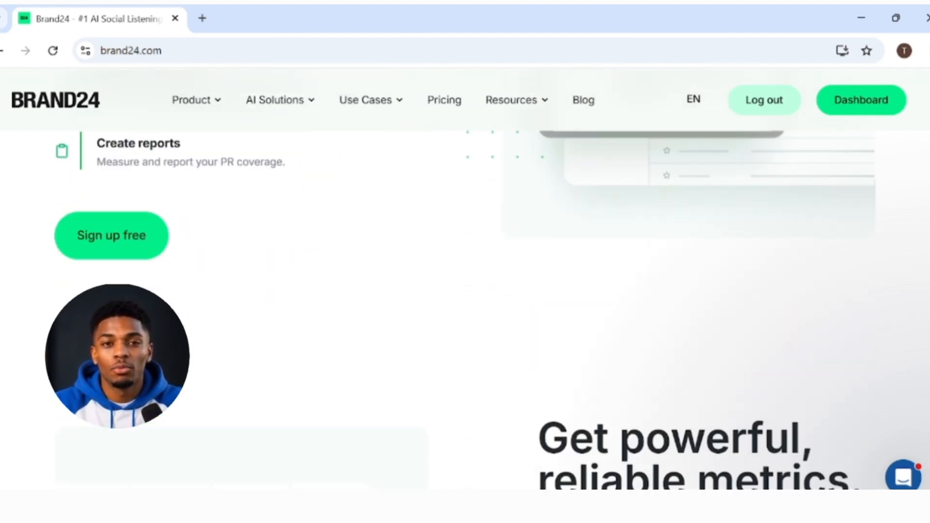
scroll(466, 291, "down", 3)
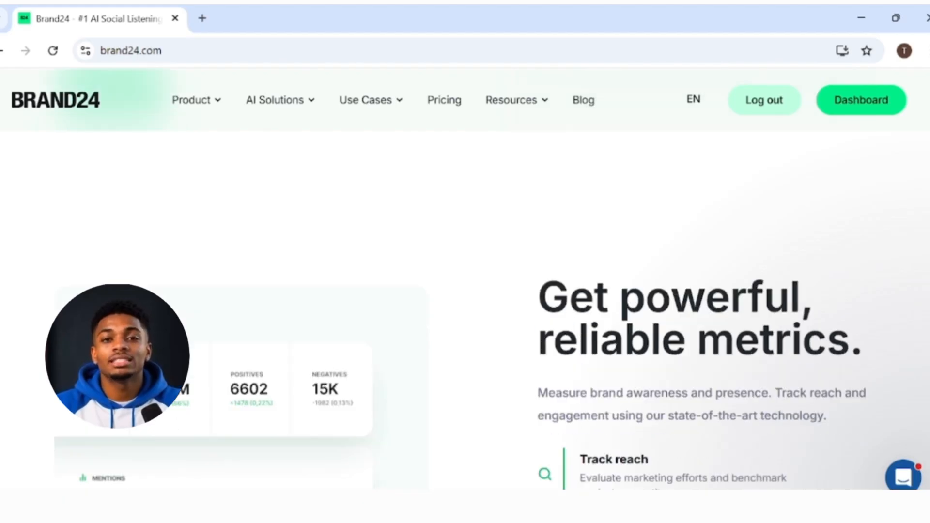
scroll(465, 291, "down", 2)
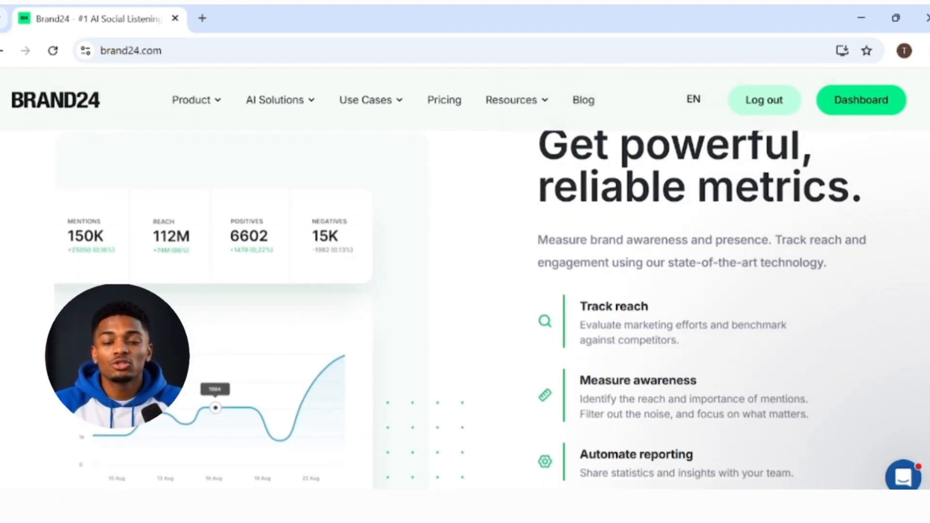
scroll(465, 291, "down", 1)
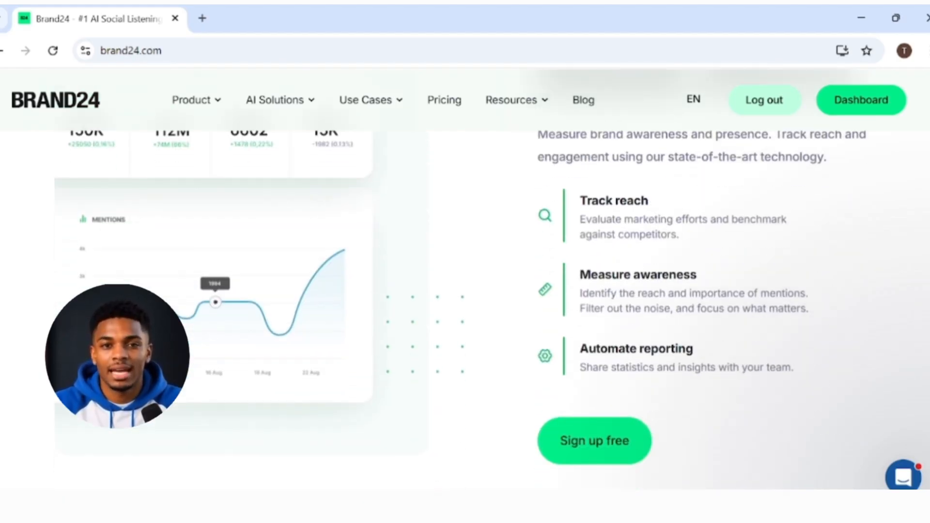
scroll(466, 291, "down", 6)
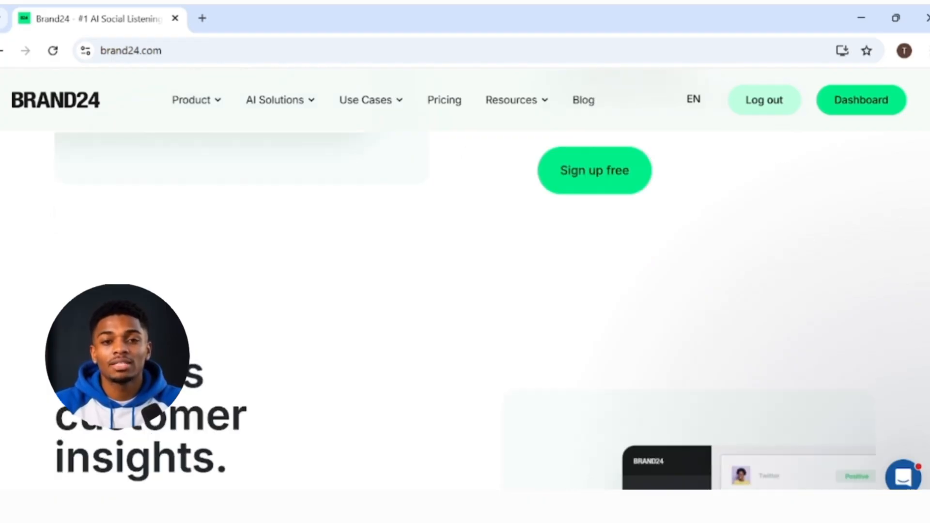
scroll(465, 290, "down", 2)
scroll(465, 290, "down", 1)
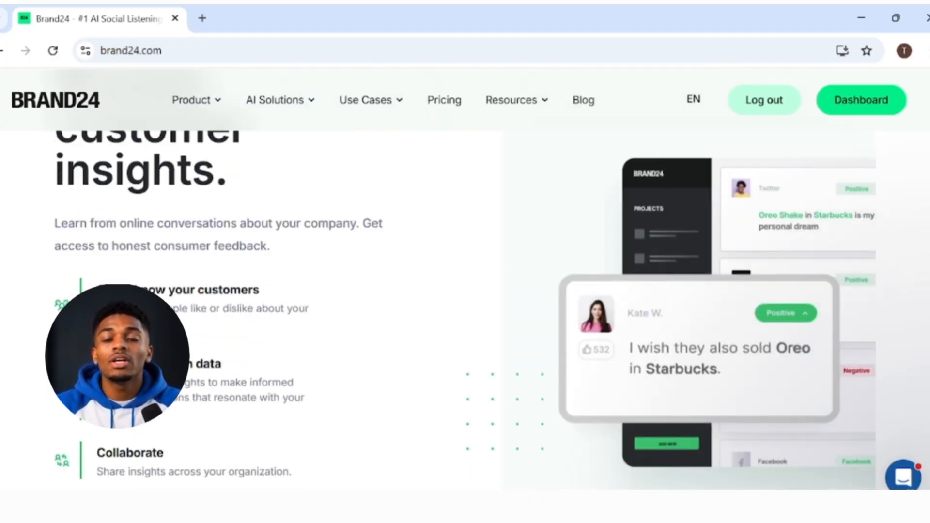
scroll(465, 291, "down", 3)
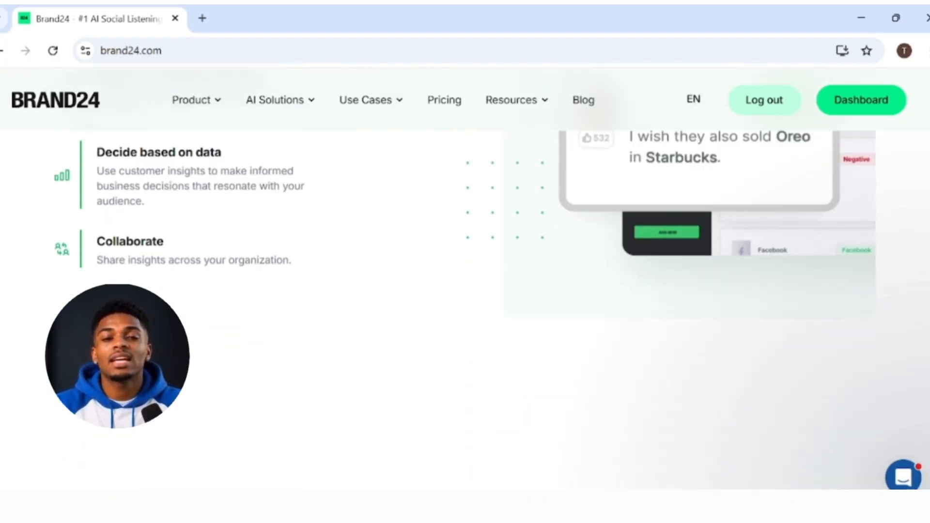
scroll(465, 290, "down", 3)
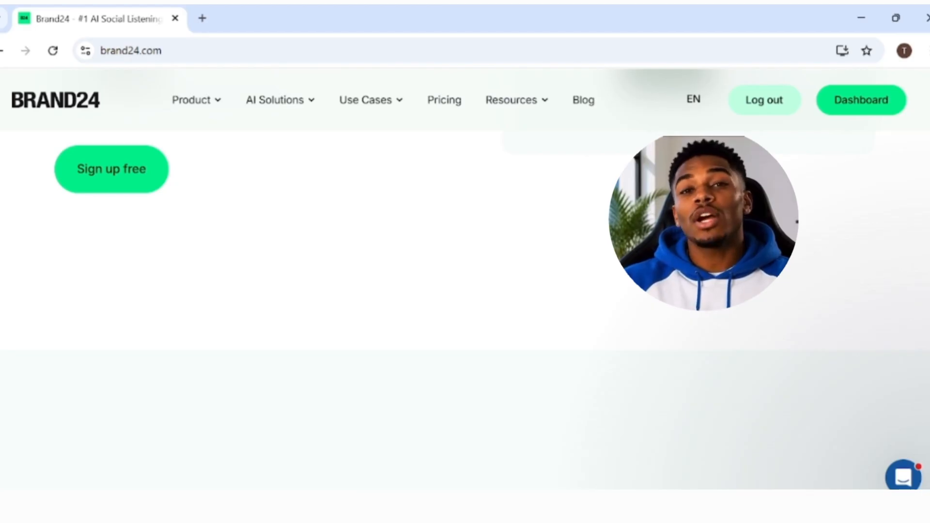
Step: Examine the homepage's customer testimonial, hashtag tracking section and list of monitored online sources
scroll(465, 291, "down", 3)
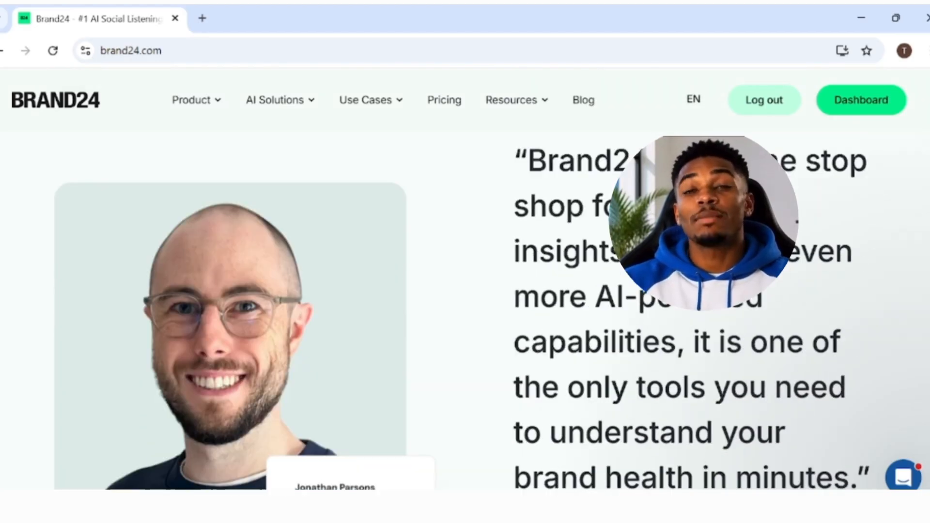
scroll(465, 291, "down", 2)
scroll(465, 291, "up", 2)
scroll(465, 290, "down", 4)
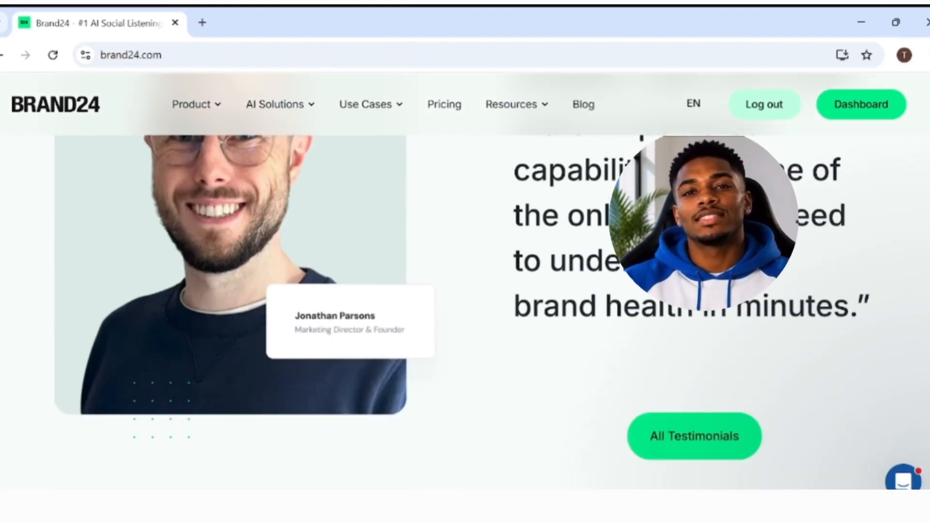
scroll(466, 290, "down", 5)
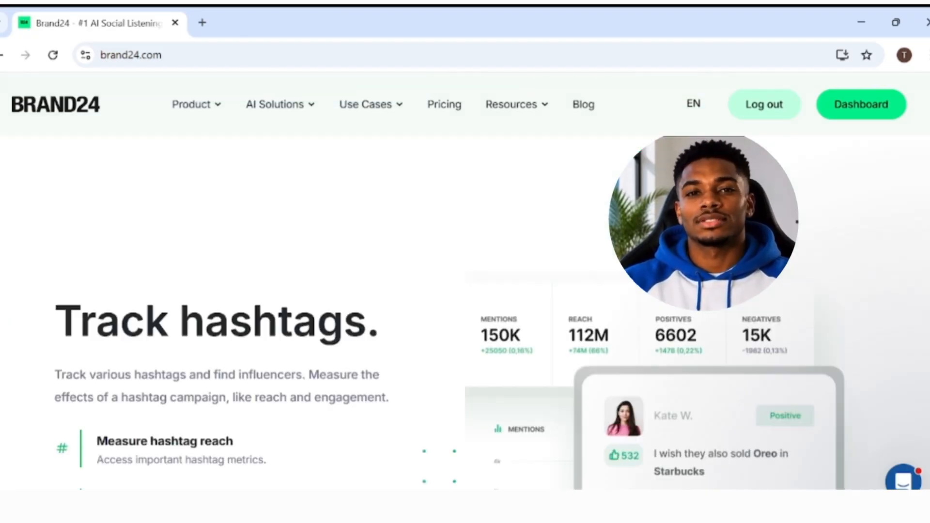
scroll(465, 291, "down", 3)
scroll(465, 290, "up", 1)
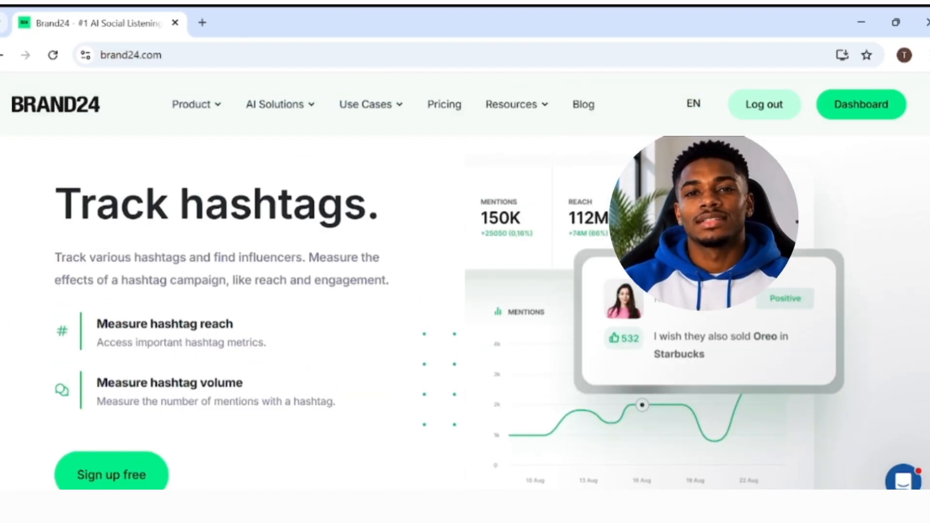
scroll(465, 291, "down", 5)
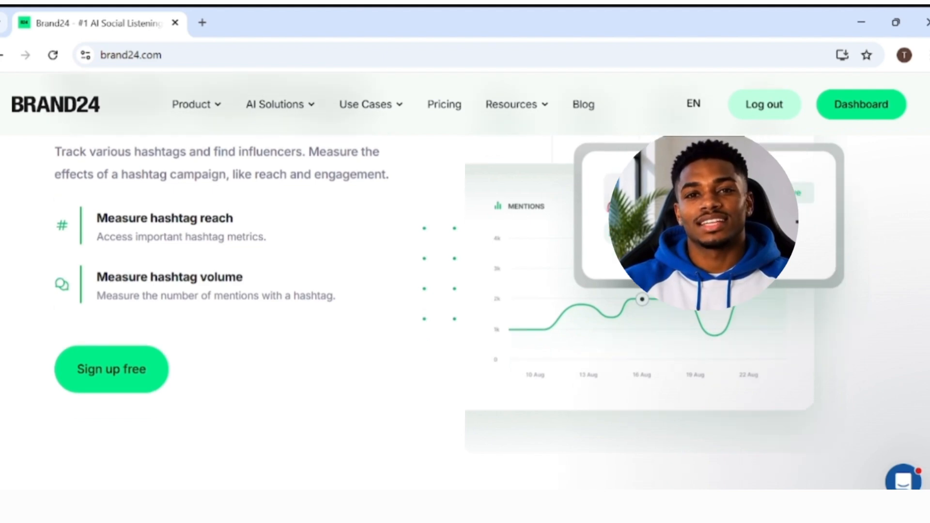
scroll(466, 291, "down", 5)
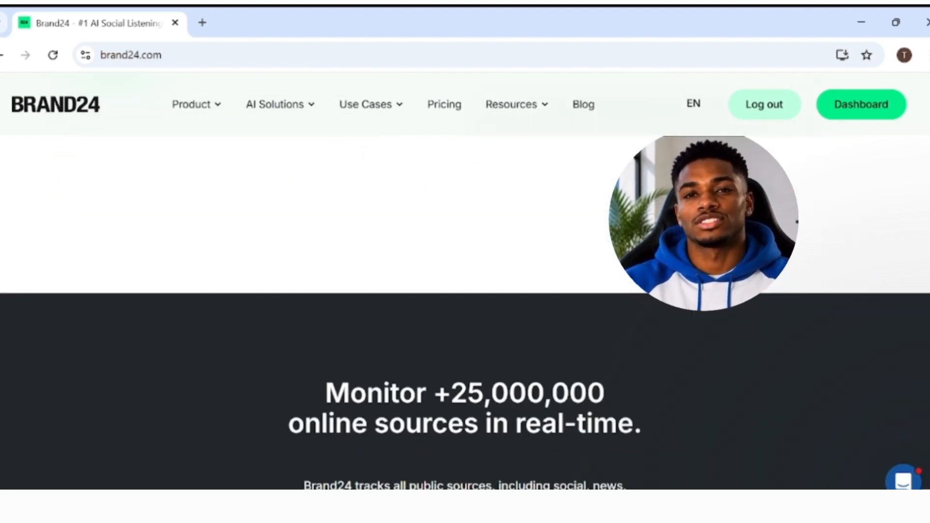
scroll(465, 291, "down", 6)
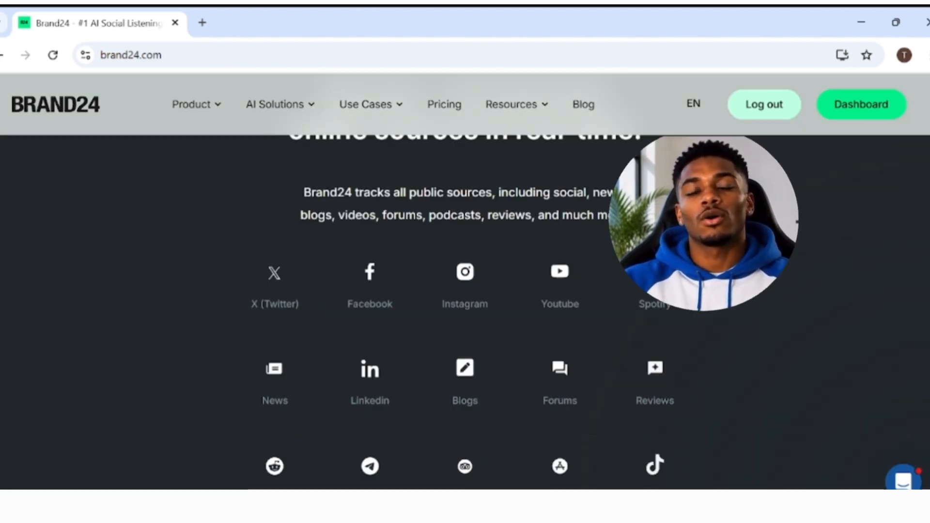
scroll(465, 291, "down", 6)
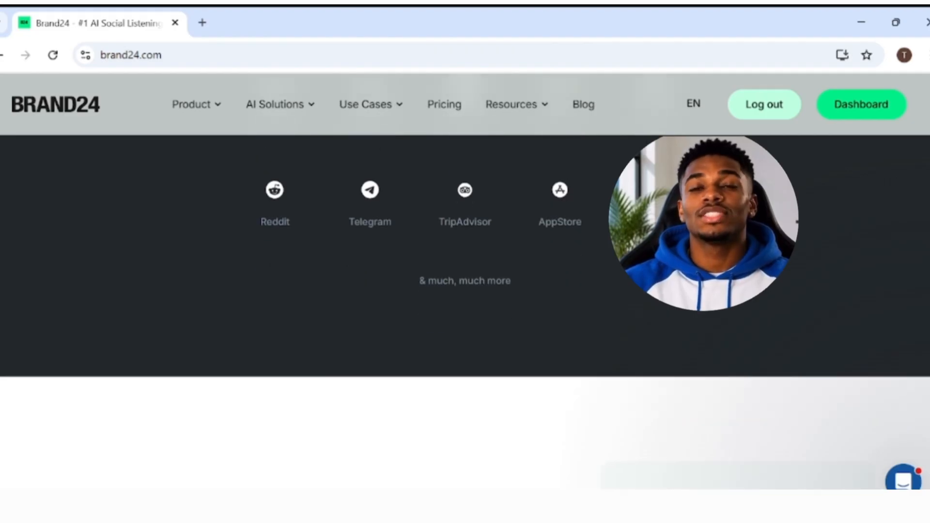
scroll(465, 291, "down", 3)
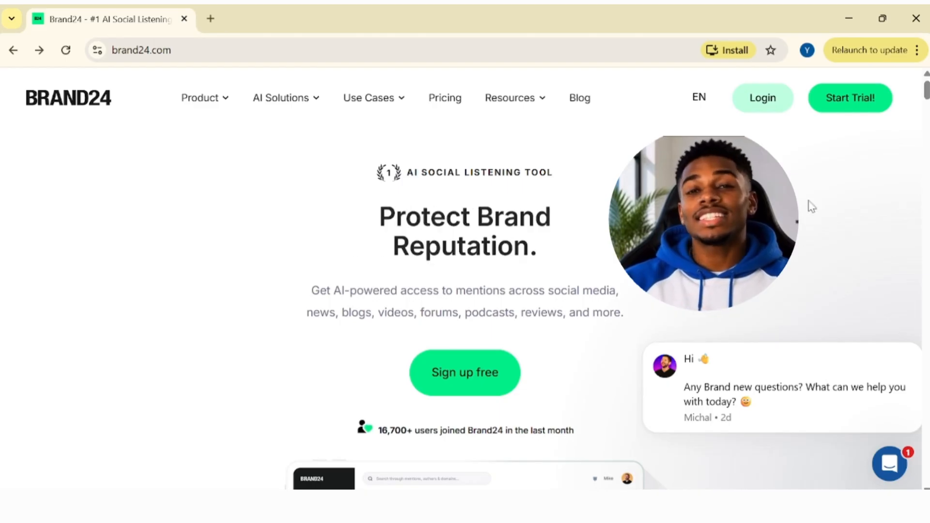
Step: Open the free account registration form and select its business email field
left_click(469, 378)
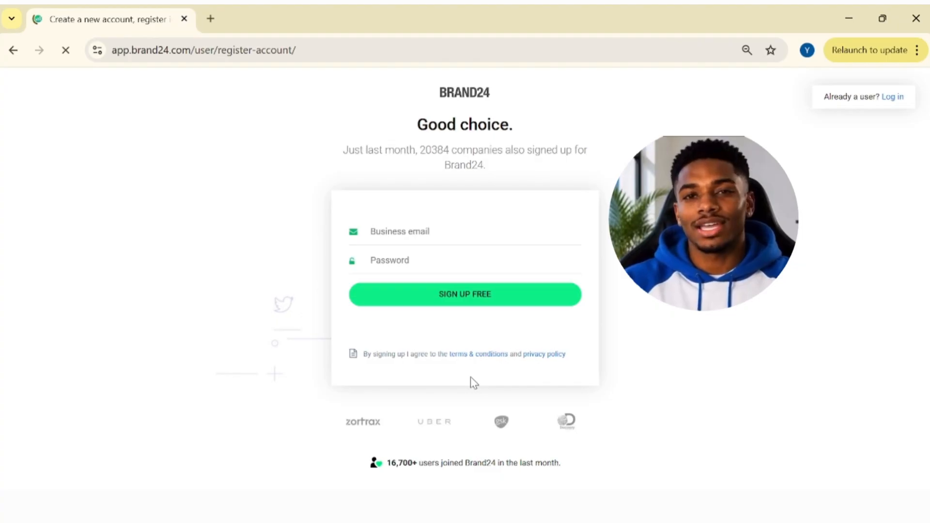
left_click(424, 233)
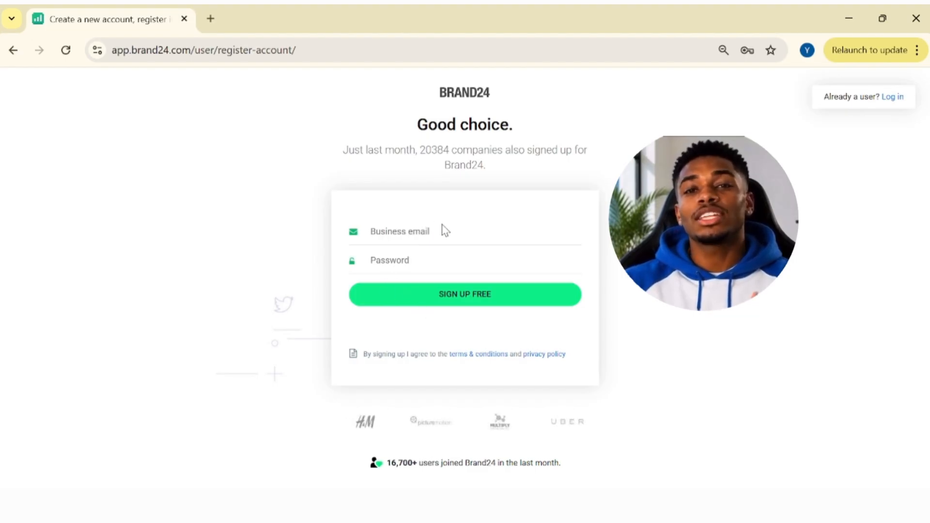
left_click(372, 231)
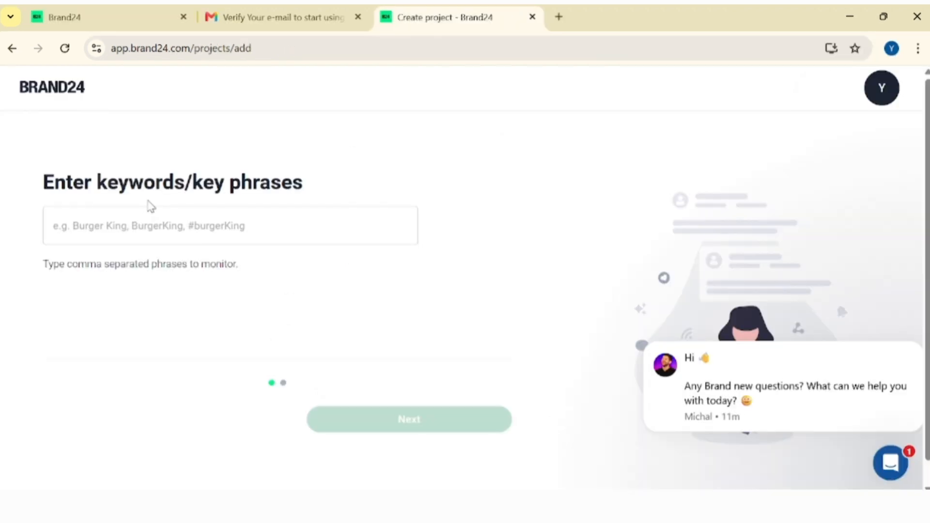
Step: Add "Fitness" as the keyword to monitor in the new project
left_click(140, 221)
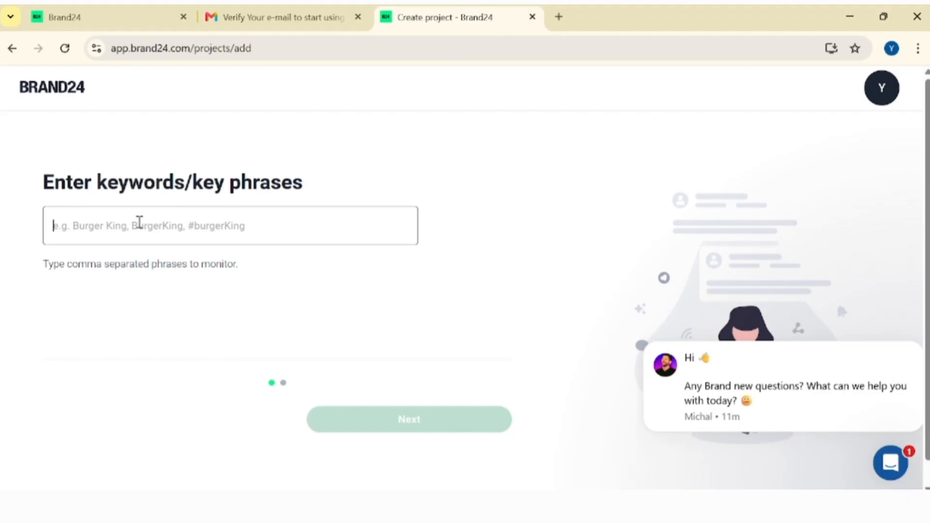
type("F")
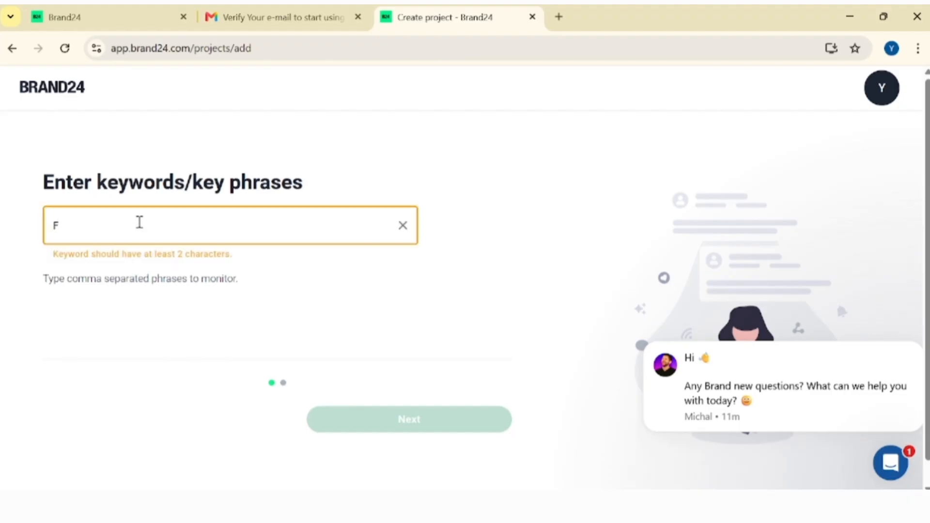
type("i")
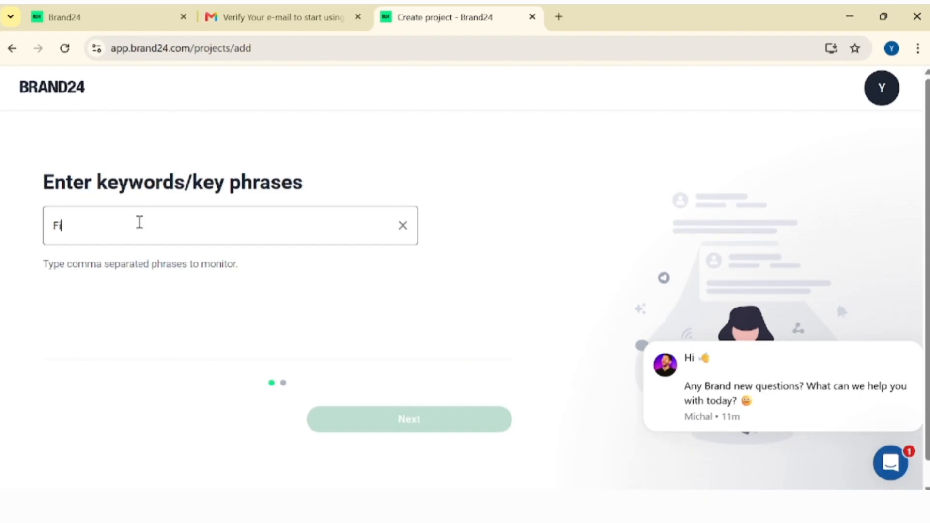
type("tness")
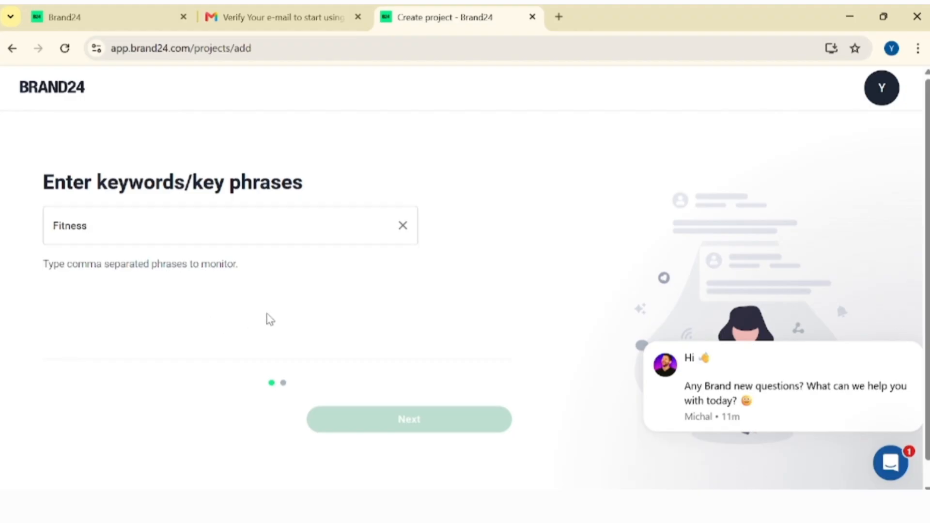
key("Return")
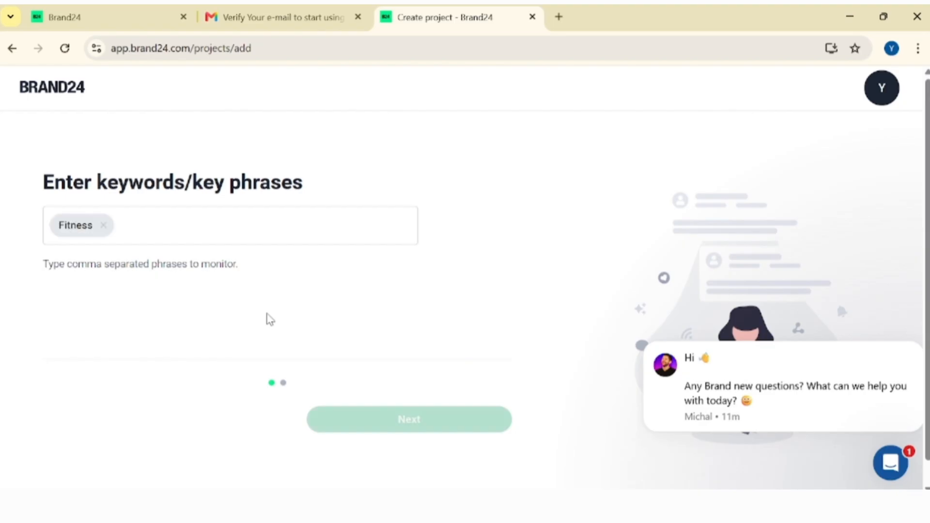
Step: Remove the existing keyword, enter "Fitness" again as the phrase to monitor, and continue to the language setting
left_click(139, 222)
key("BackSpace")
type("F")
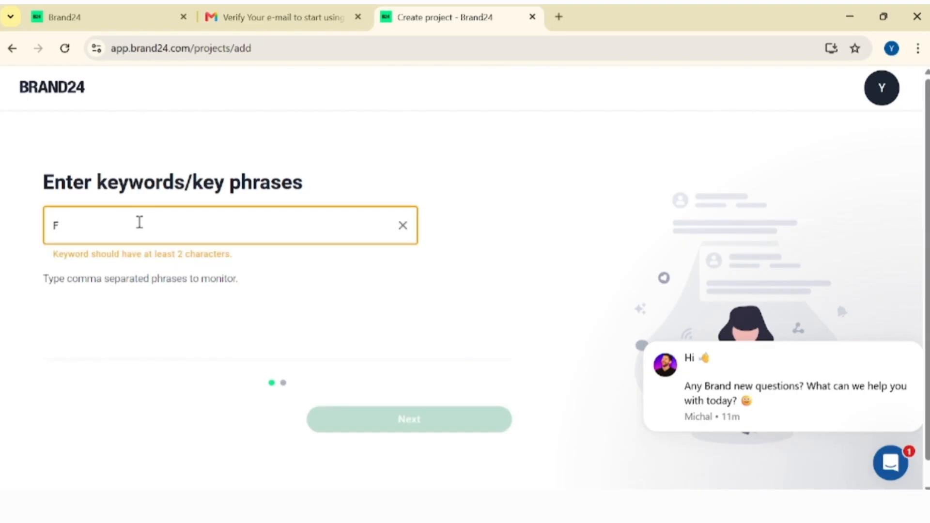
type("i")
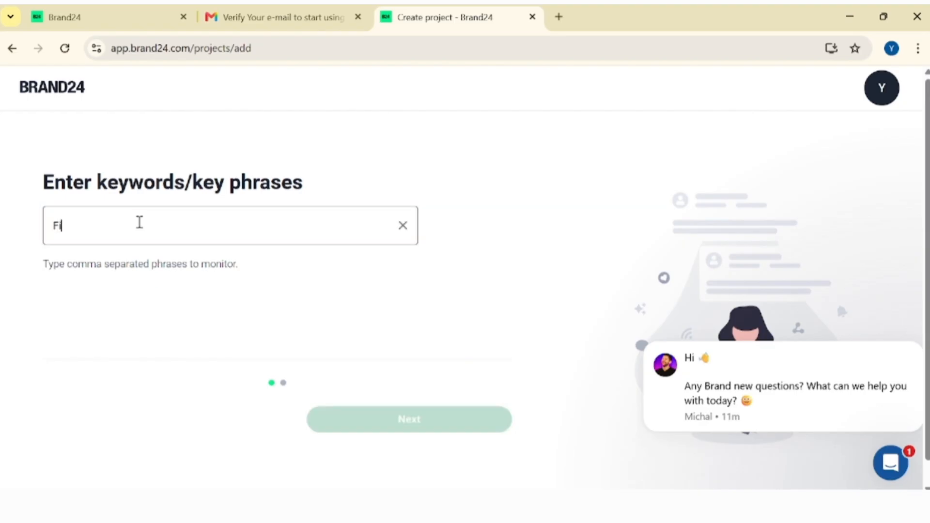
type("tness")
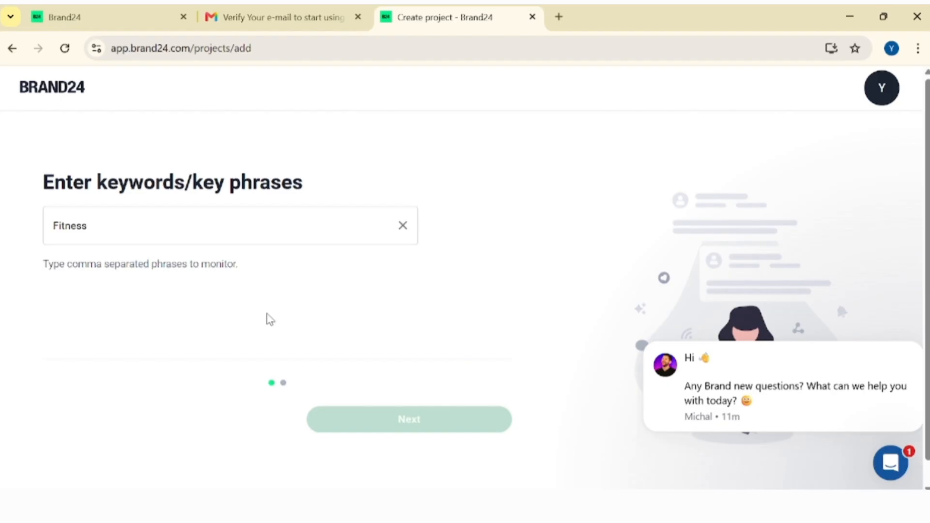
key("Return")
left_click(405, 419)
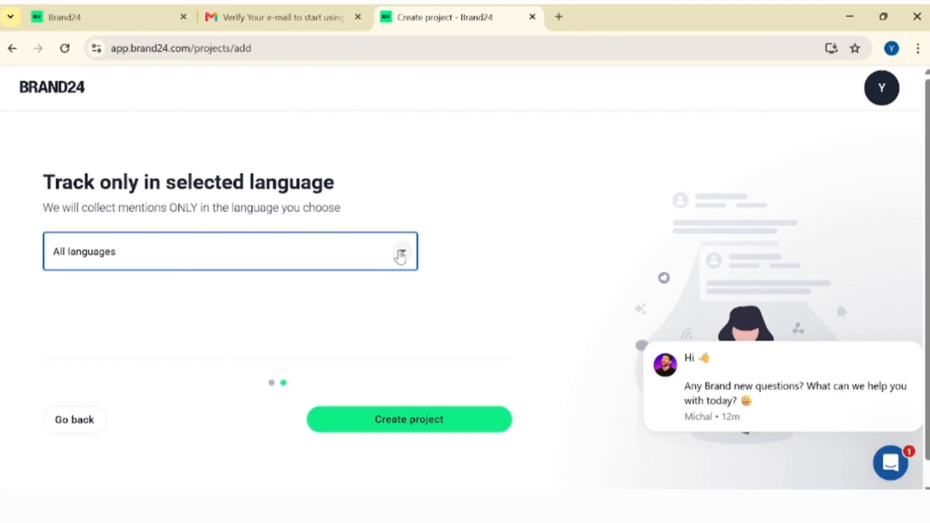
Step: Set the tracking language to English and create the project
left_click(398, 261)
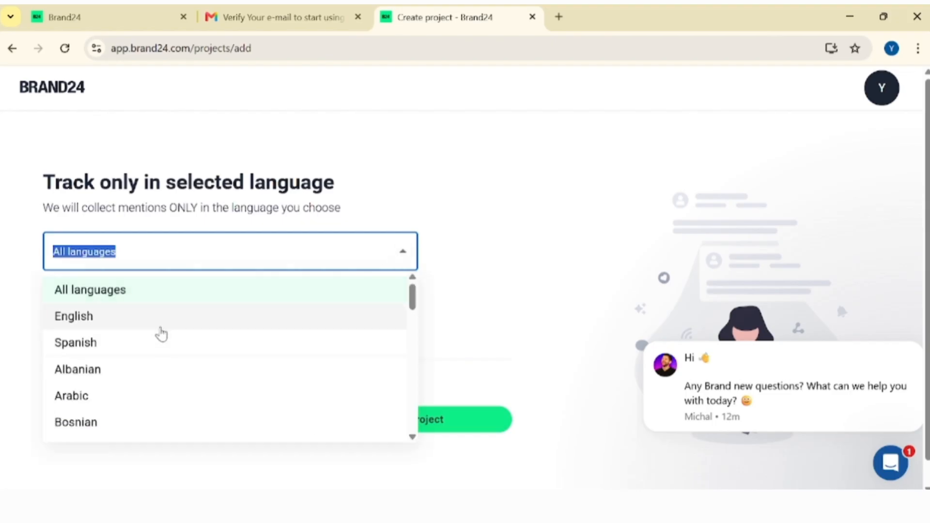
left_click(161, 320)
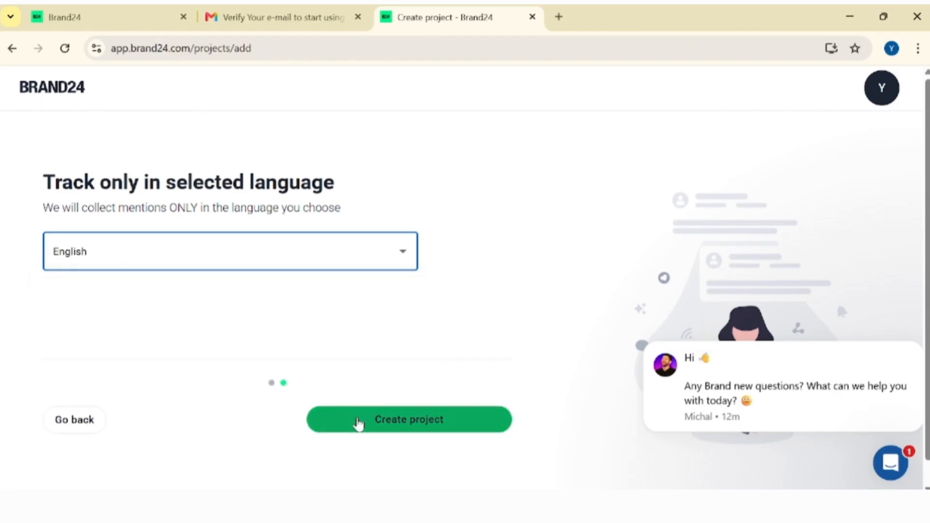
left_click(358, 423)
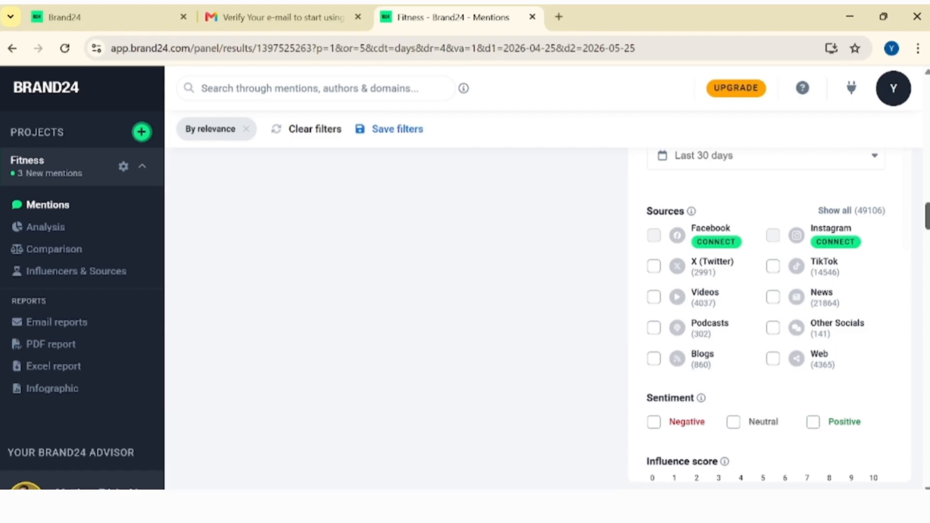
Step: Look through the Fitness project's mentions feed, its mentions and reach chart, and the source and sentiment filters
scroll(397, 318, "up", 1)
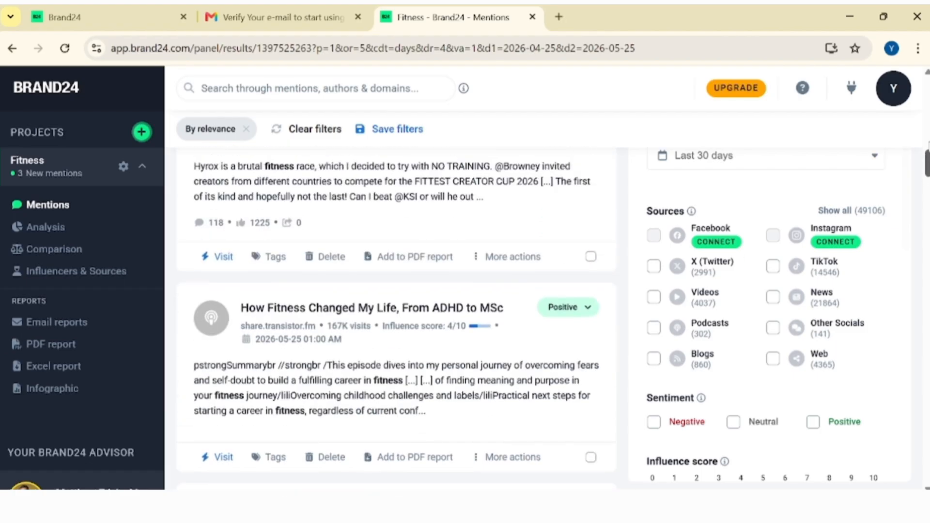
scroll(397, 319, "up", 5)
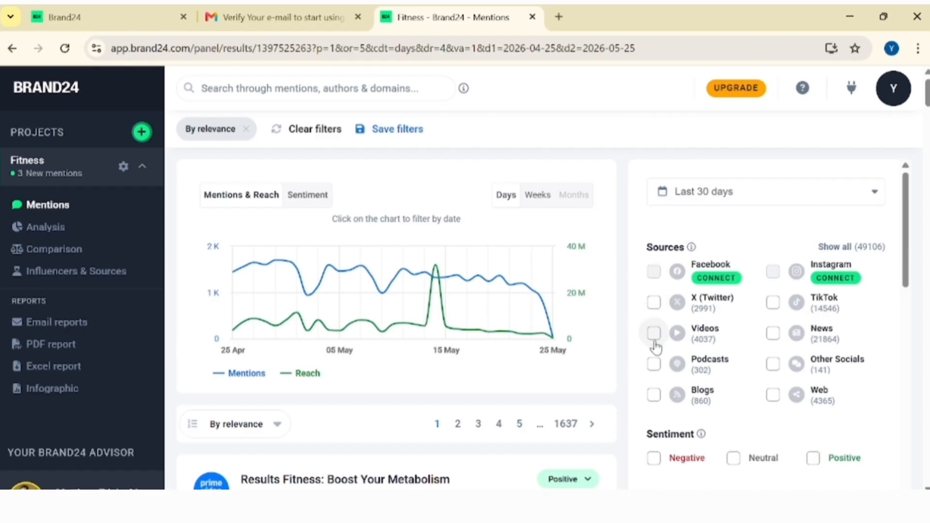
scroll(655, 339, "down", 8)
scroll(396, 320, "down", 4)
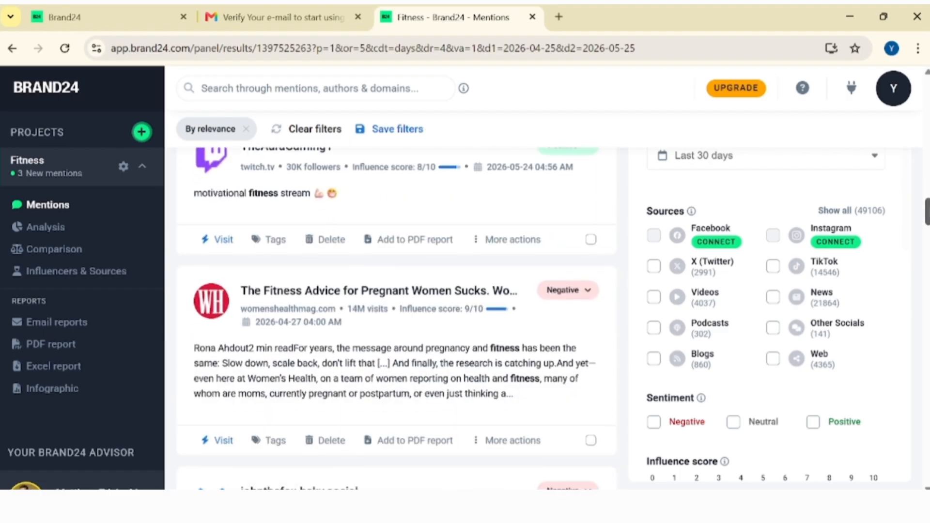
scroll(396, 320, "down", 5)
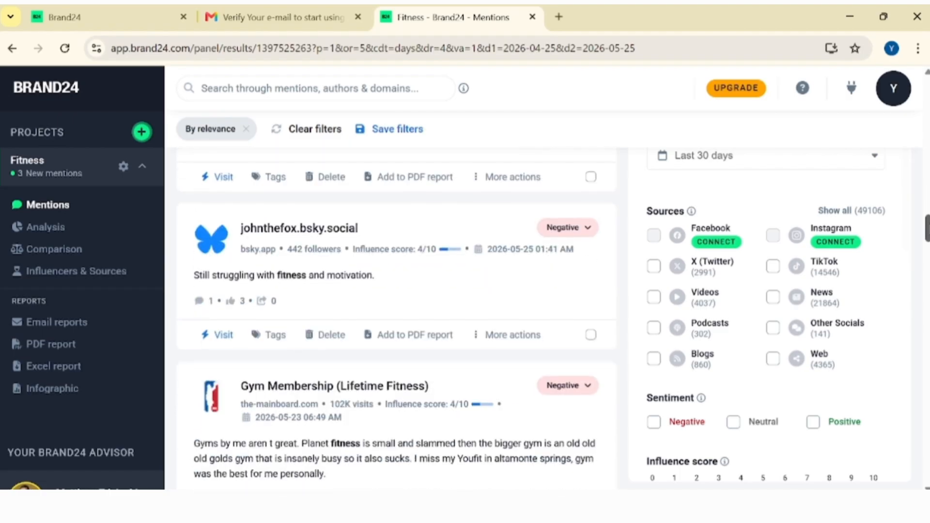
scroll(396, 320, "down", 9)
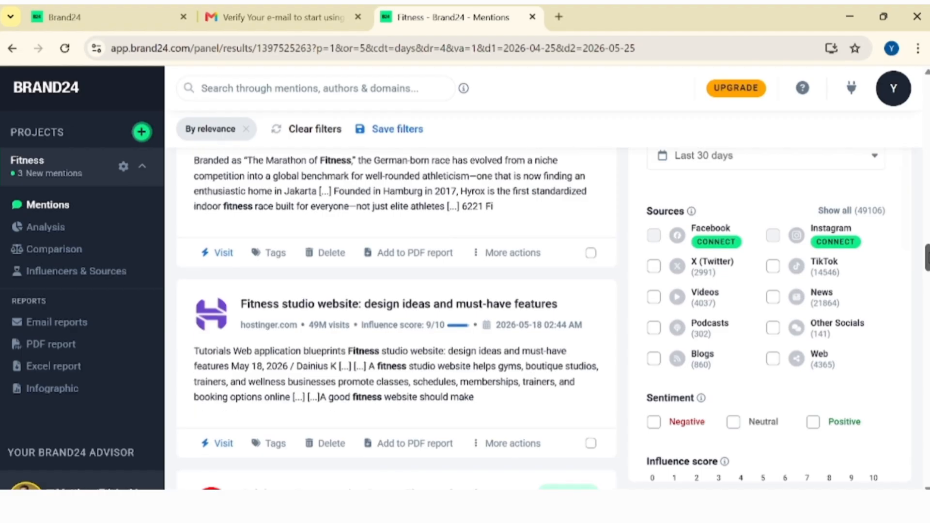
scroll(396, 320, "down", 4)
scroll(396, 320, "down", 13)
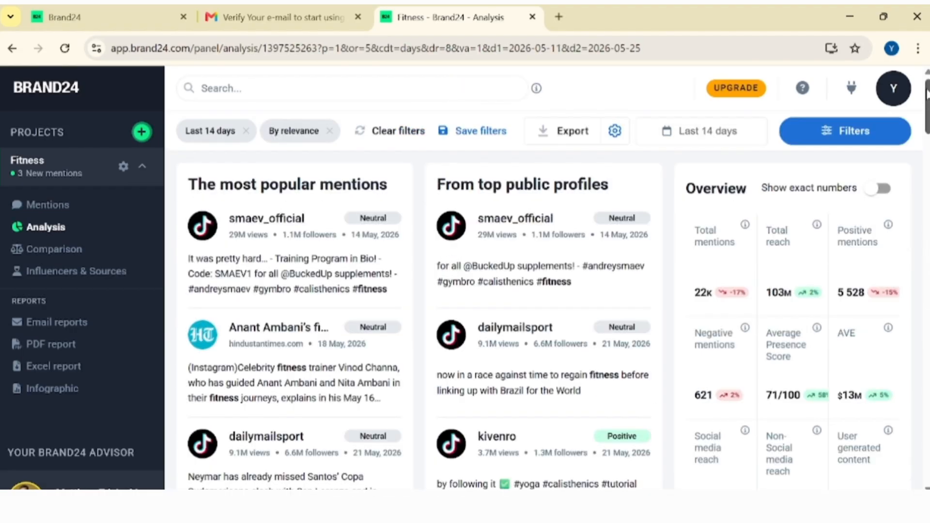
Step: Examine the most popular mentions, top public profiles and overview metrics in the project's analysis for the last 14 days
scroll(545, 323, "down", 1)
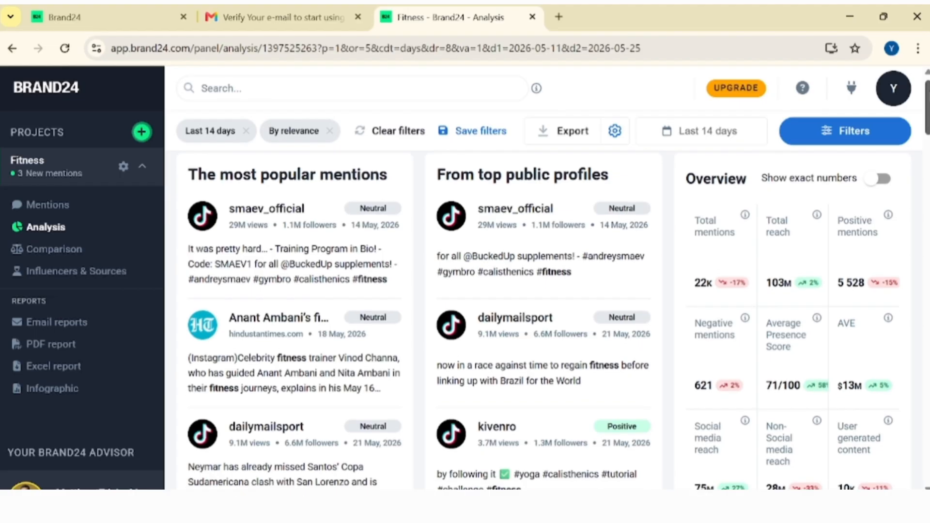
scroll(544, 320, "up", 1)
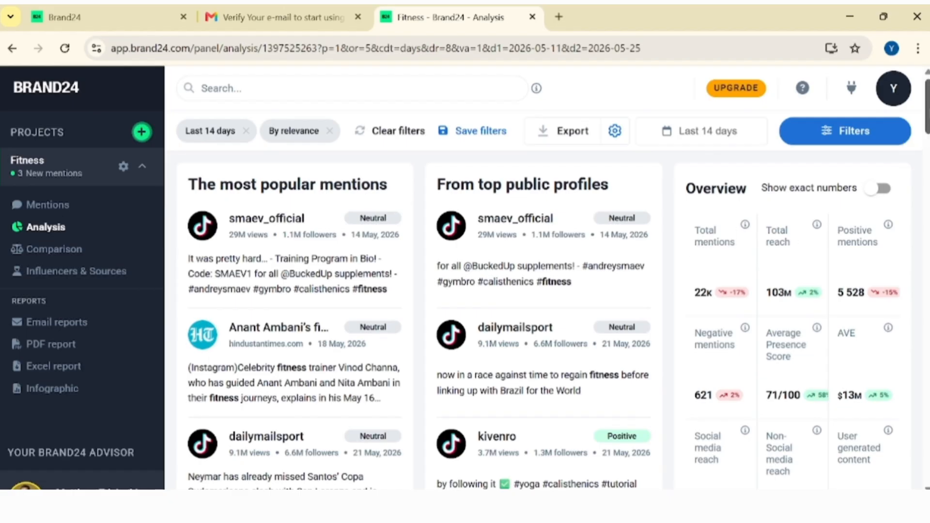
scroll(553, 320, "down", 3)
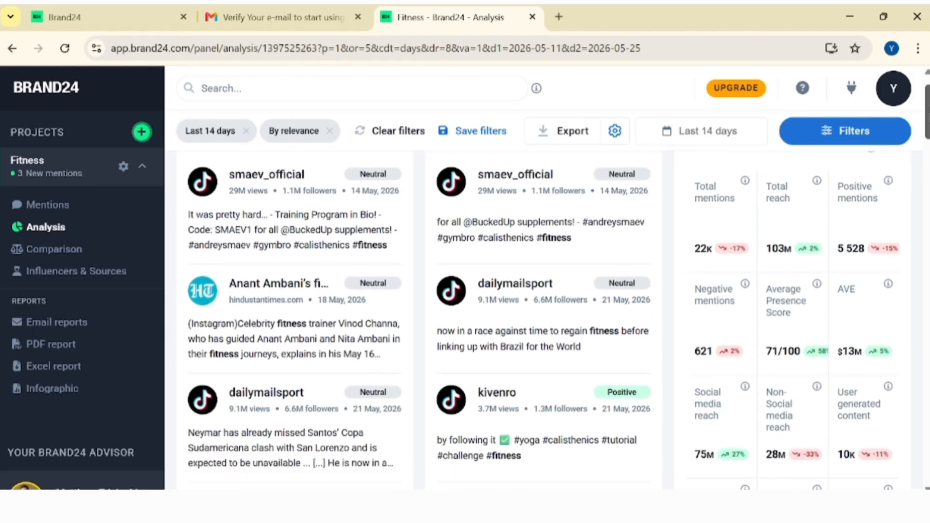
scroll(926, 121, "up", 3)
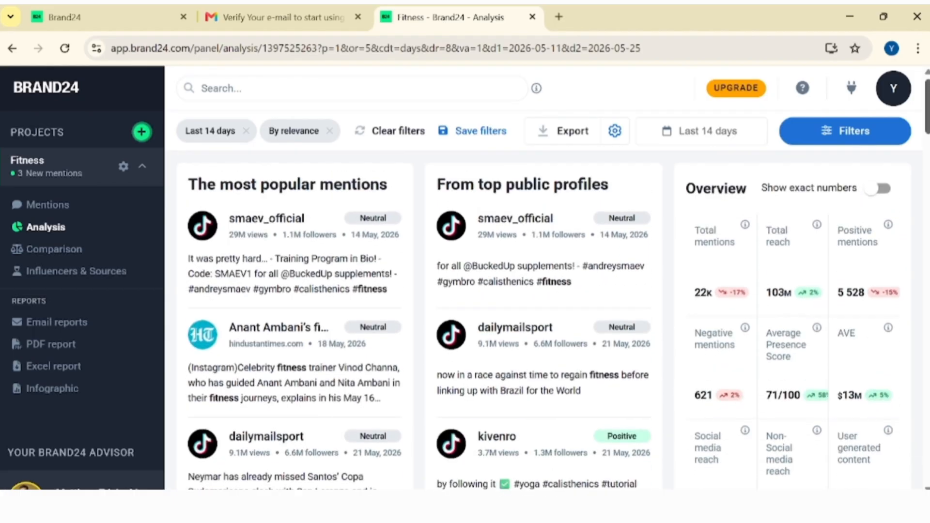
Step: Look through the last 14 days' mentions filtered by negative, neutral and positive sentiment, along with the mentions and reach chart
left_click(779, 235)
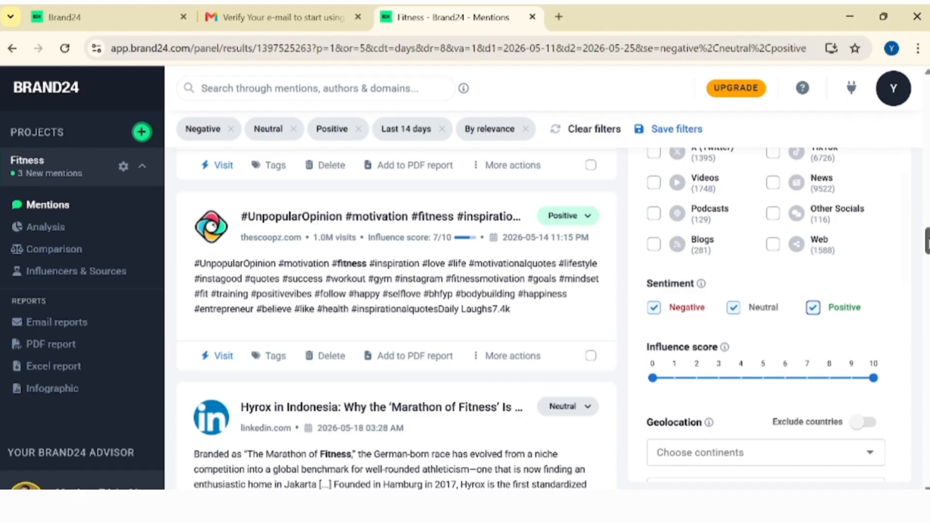
scroll(397, 321, "down", 15)
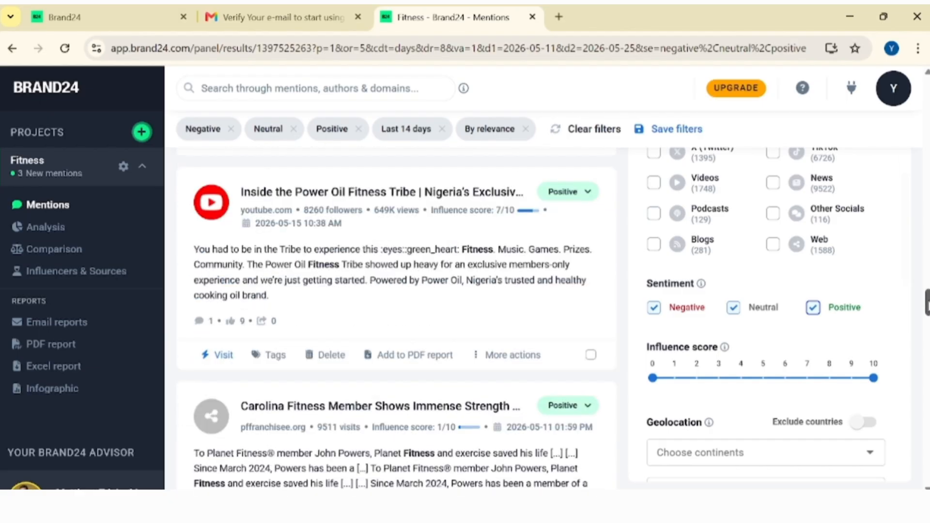
scroll(397, 318, "down", 8)
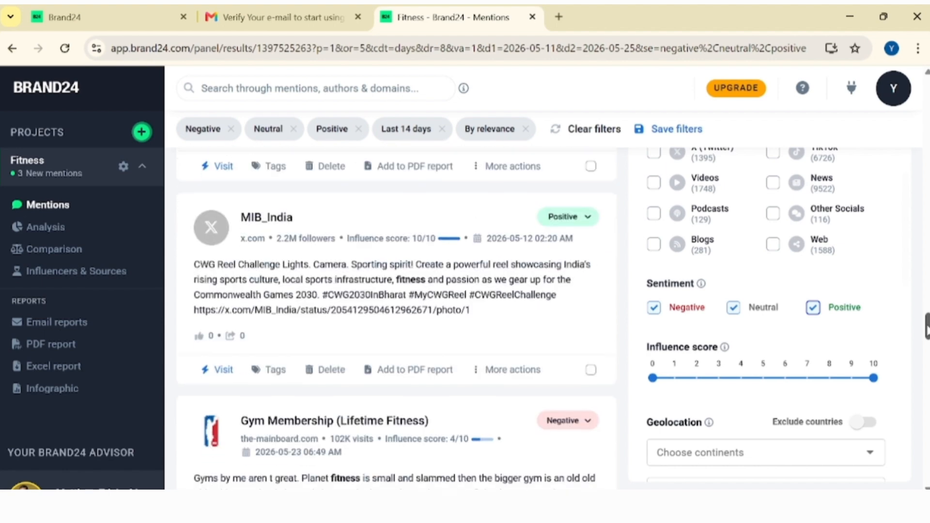
scroll(397, 319, "down", 2)
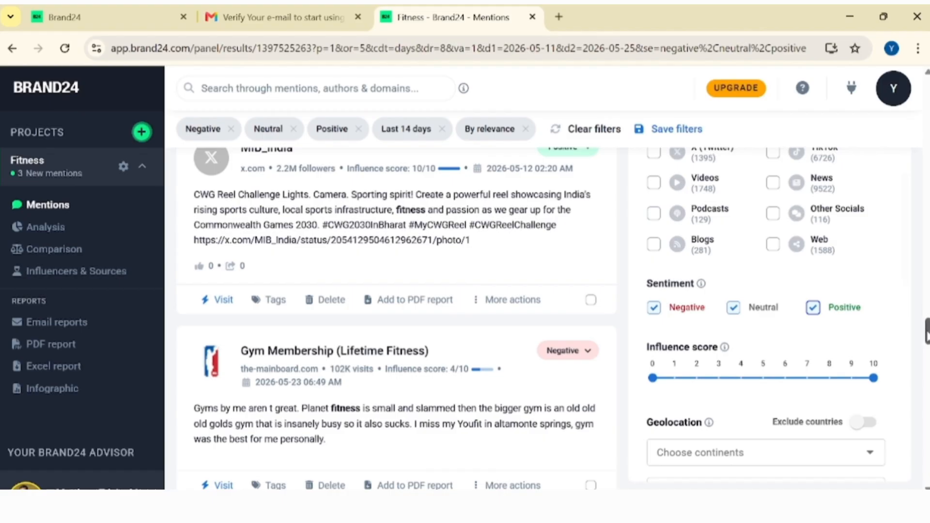
left_click_drag(927, 332, 927, 92)
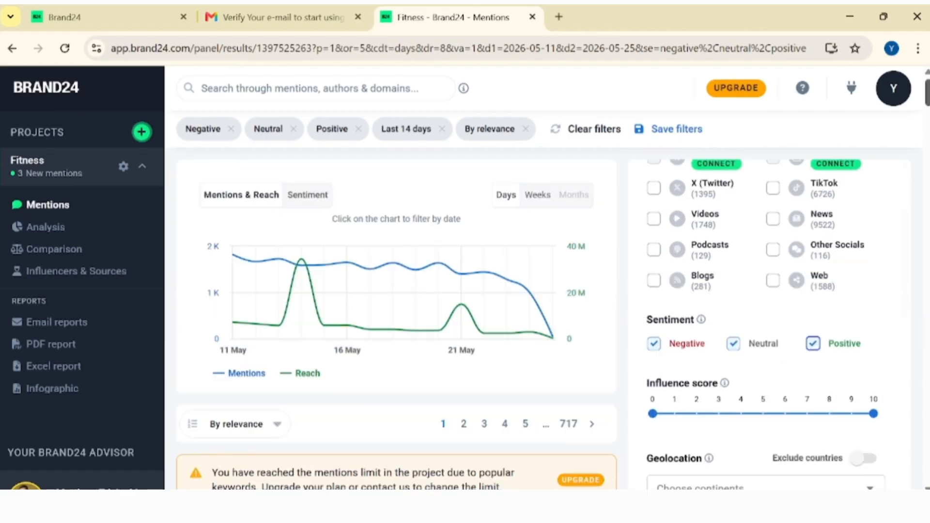
left_click_drag(927, 92, 927, 241)
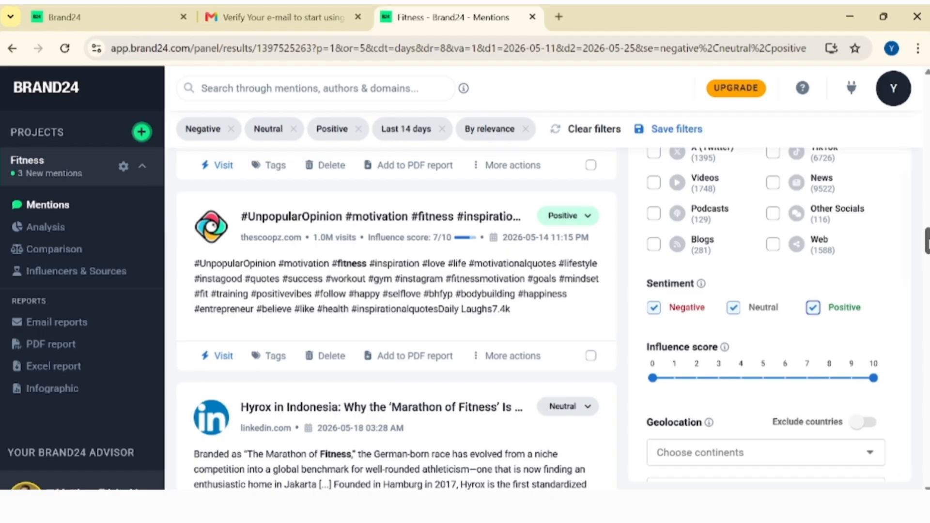
scroll(397, 320, "down", 15)
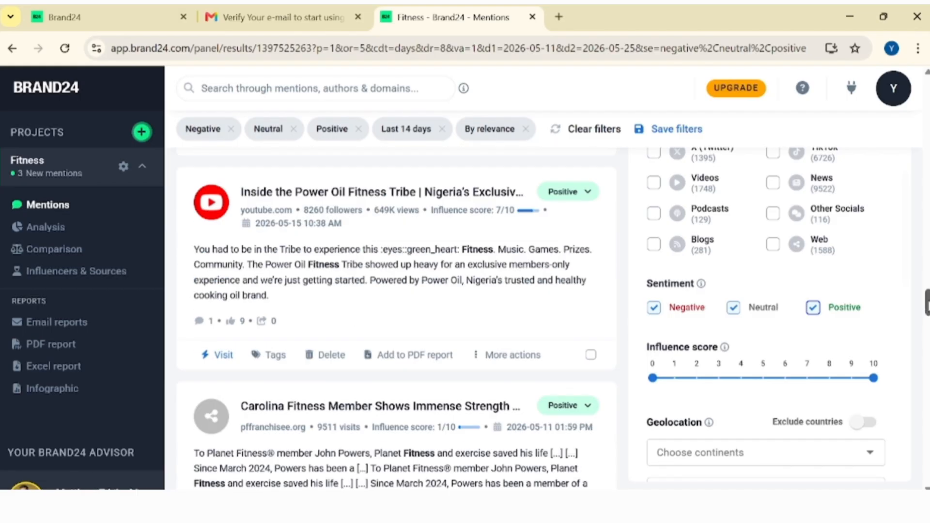
scroll(396, 320, "down", 9)
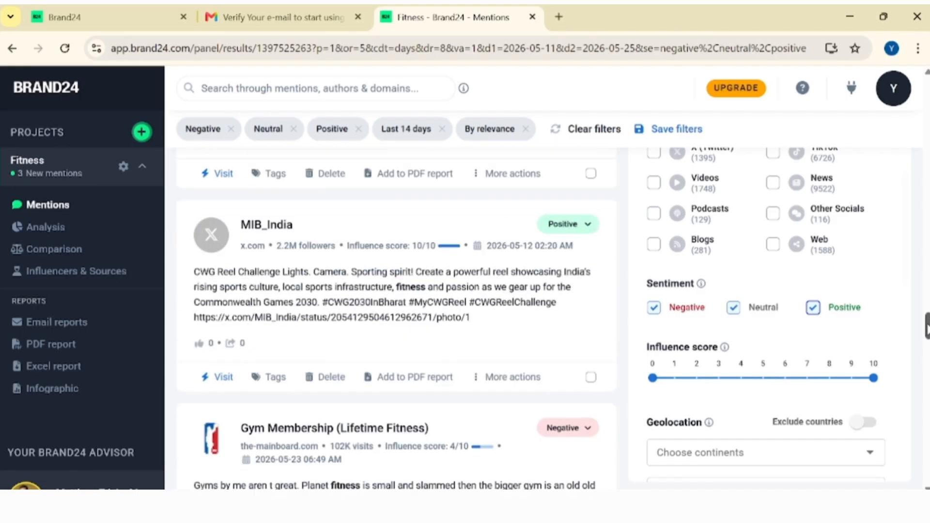
scroll(396, 320, "down", 3)
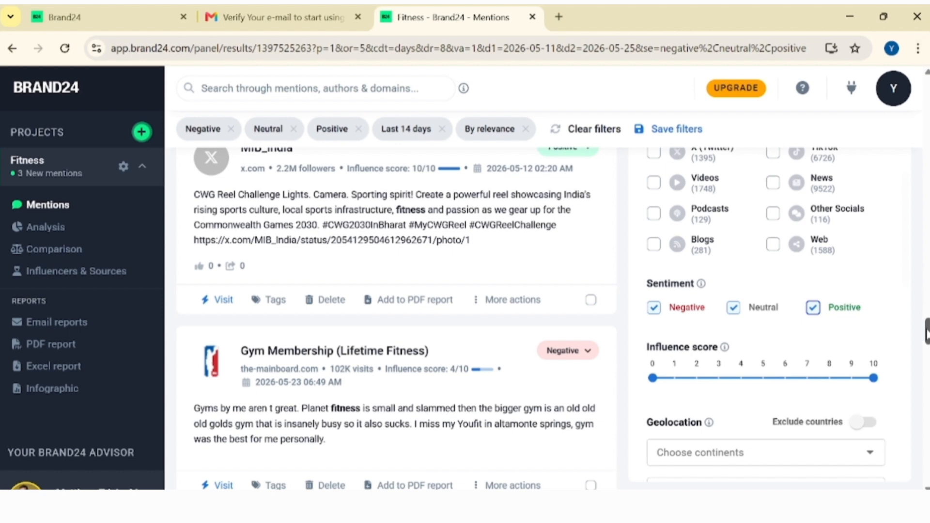
left_click_drag(927, 332, 927, 92)
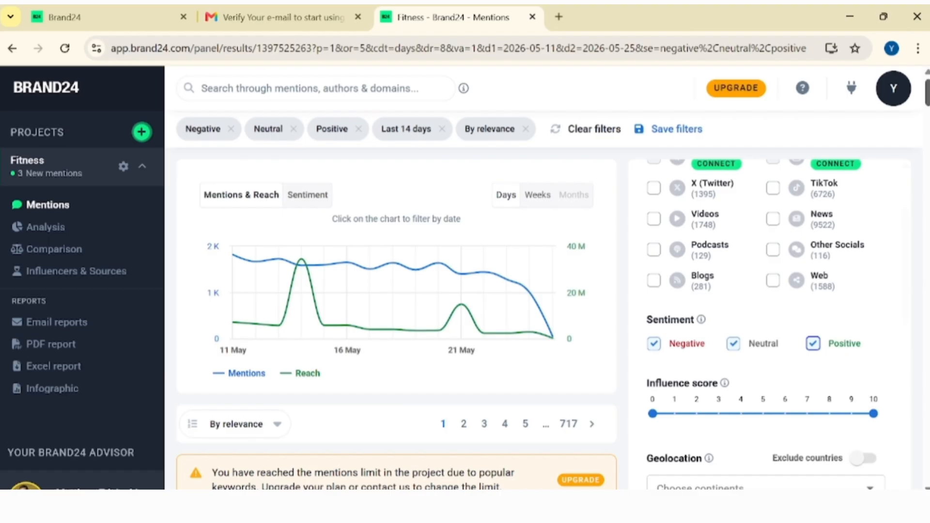
scroll(396, 315, "down", 4)
scroll(397, 315, "down", 9)
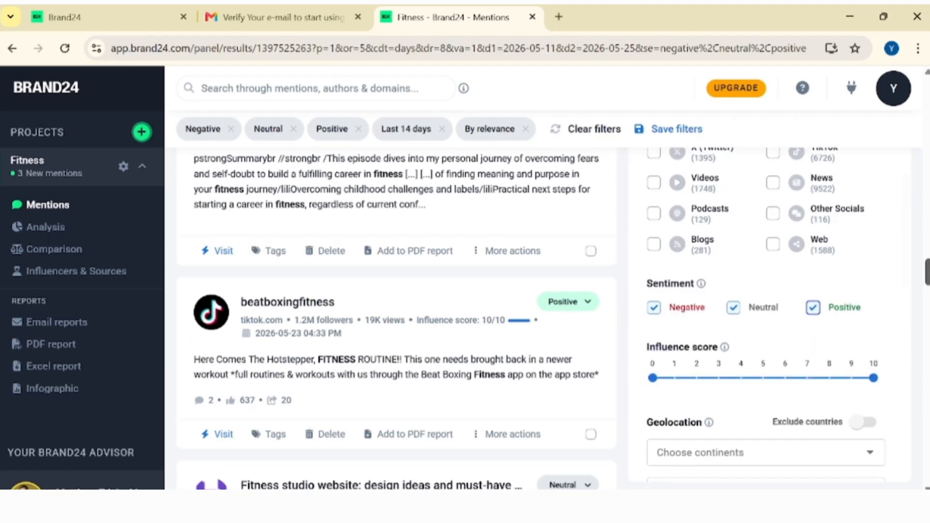
Step: Check the sentiment options available for the mention about Kareena Kapoor's home gym
left_click_drag(928, 128, 929, 145)
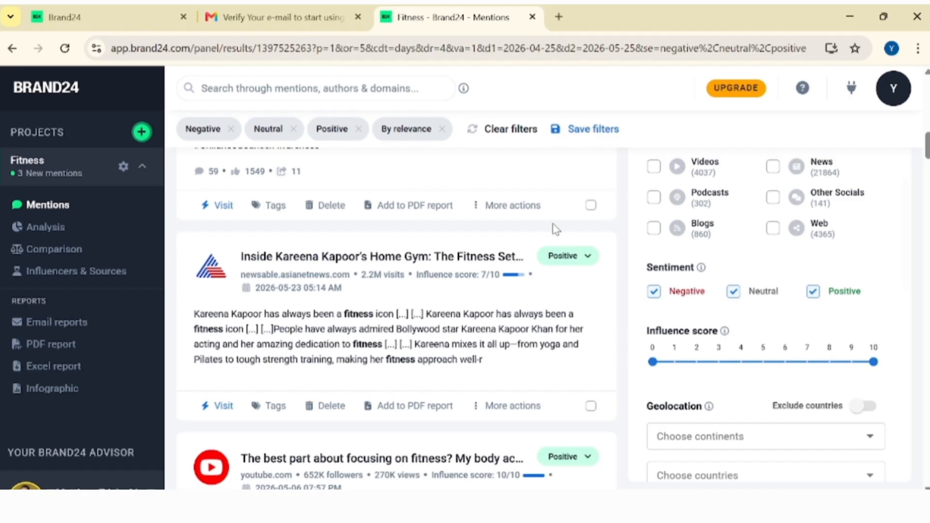
left_click(585, 258)
left_click(585, 257)
Step: Look through more mentions in the feed and examine the chart of positive and negative sentiment over time
scroll(927, 151, "down", 7)
scroll(396, 315, "down", 12)
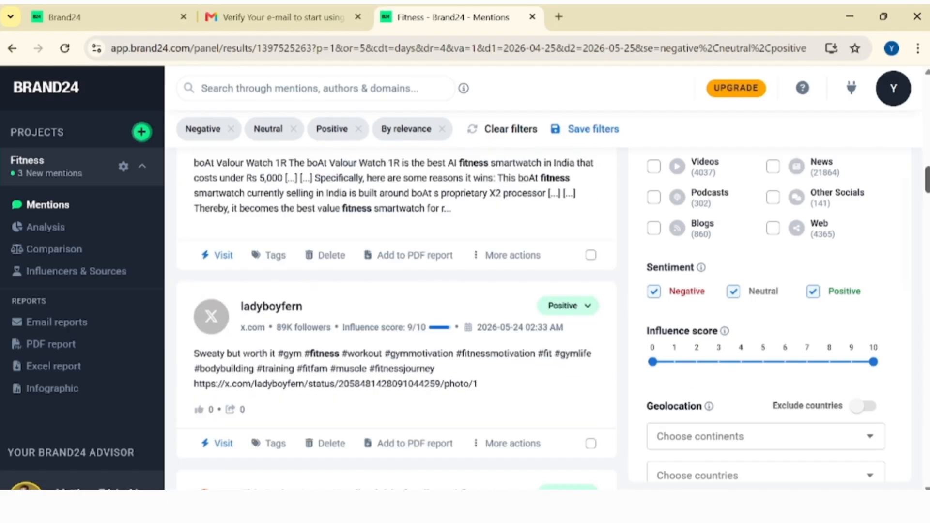
scroll(472, 269, "up", 20)
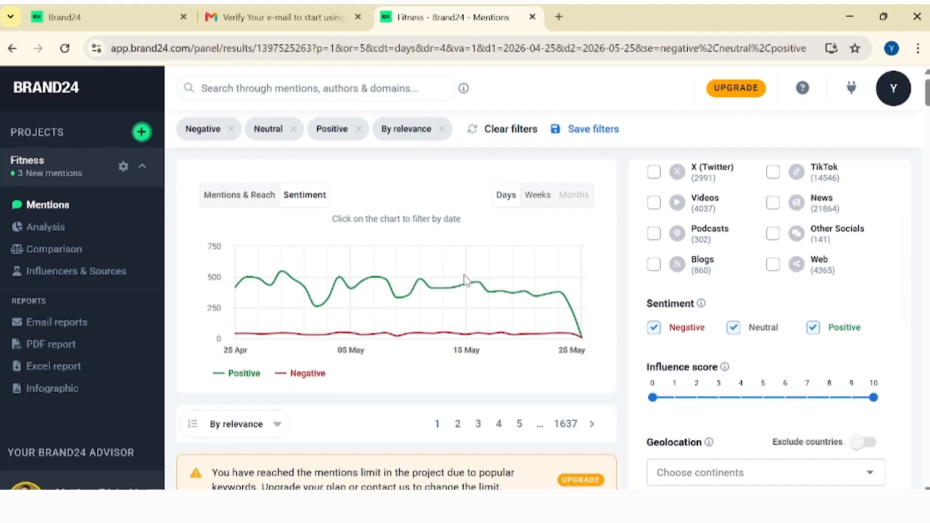
mouse_move(466, 281)
Step: Review the sentiment choices for the mention about Kareena Kapoor's home gym once more, leaving its classification as it is
scroll(397, 315, "down", 5)
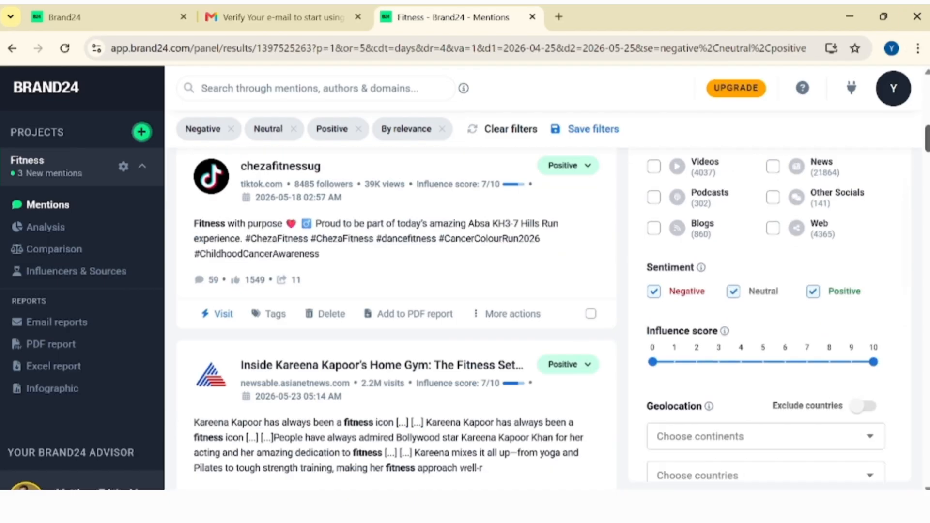
scroll(397, 315, "up", 5)
scroll(397, 315, "down", 4)
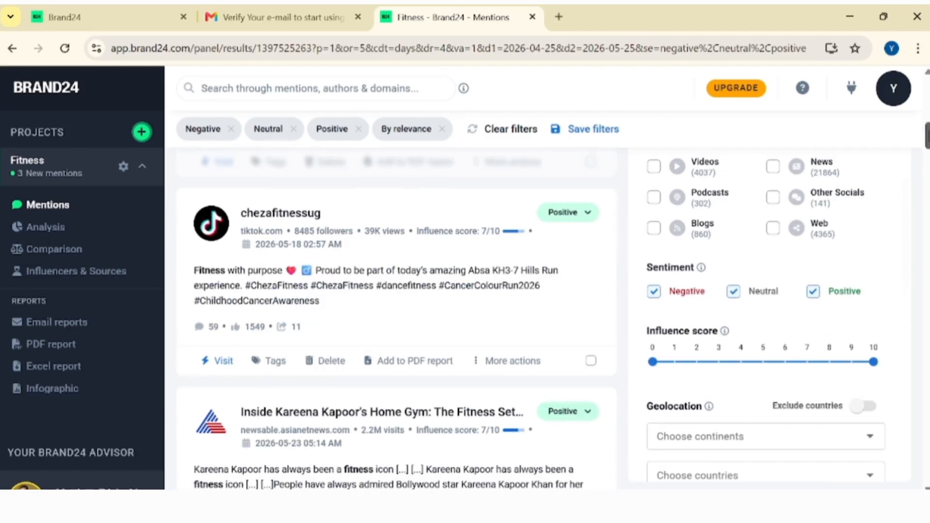
scroll(396, 315, "down", 4)
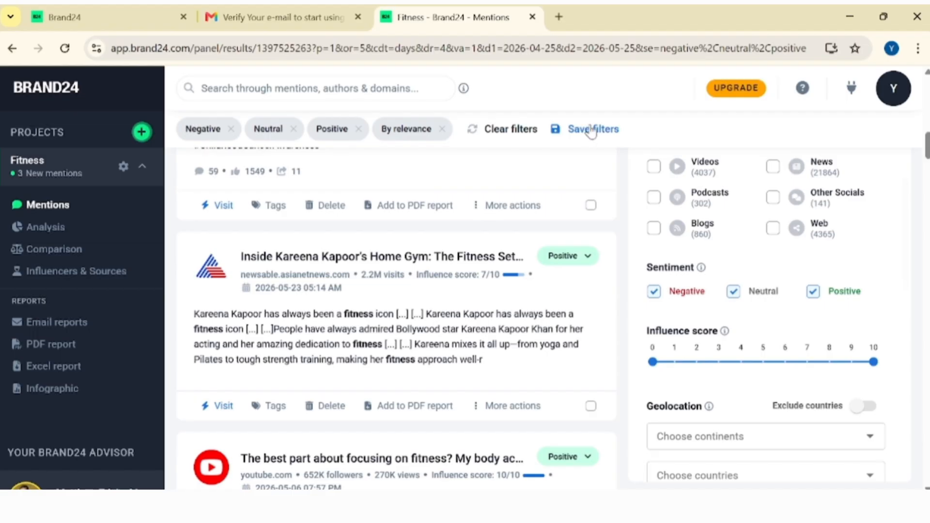
left_click(584, 258)
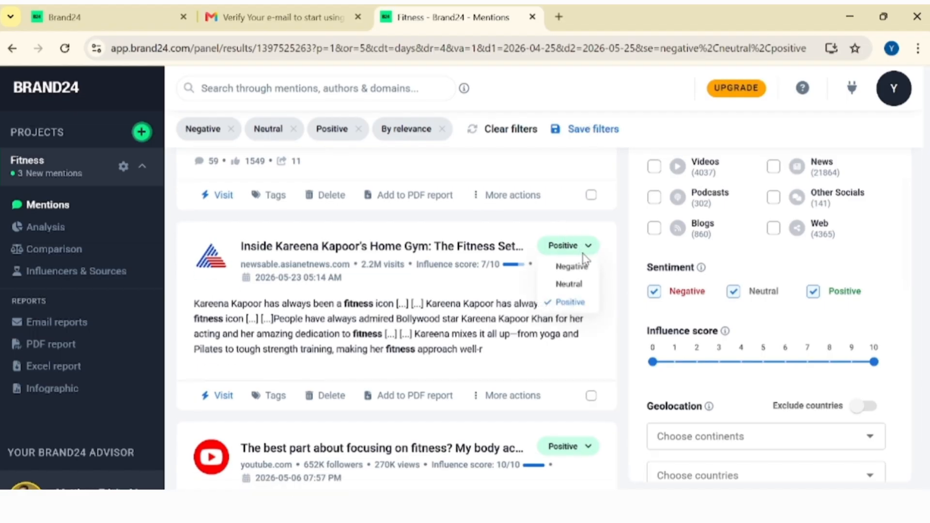
left_click(584, 254)
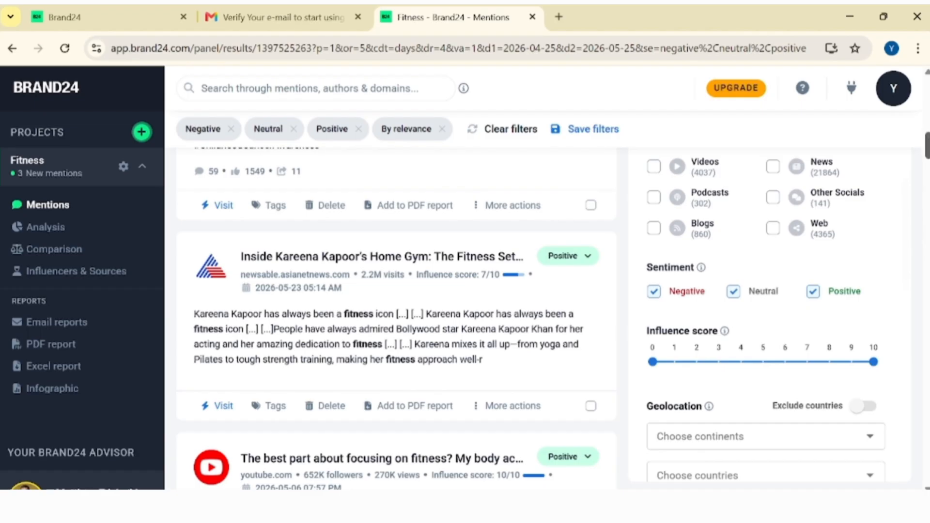
Step: Browse the relevance-sorted mentions from different sources and compare their assigned sentiment with the positive and negative sentiment chart
scroll(397, 318, "down", 12)
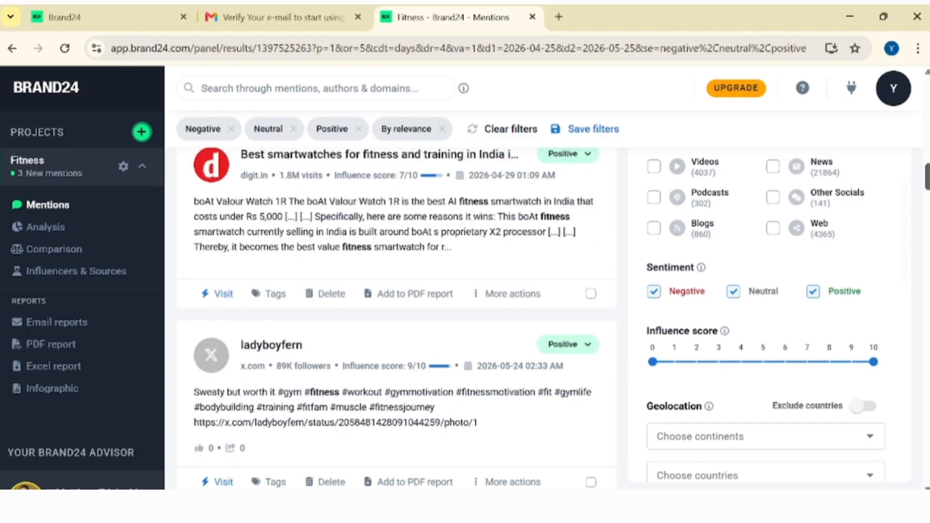
scroll(396, 317, "down", 6)
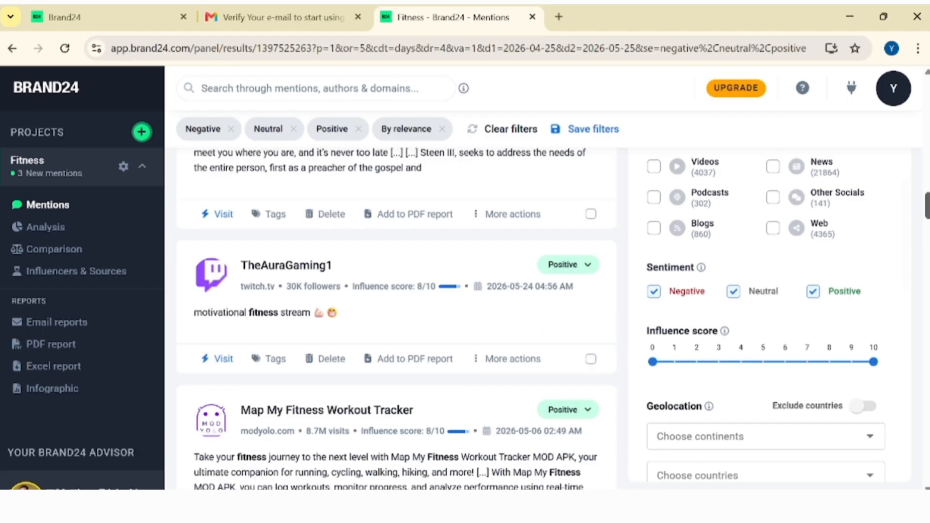
scroll(397, 317, "up", 20)
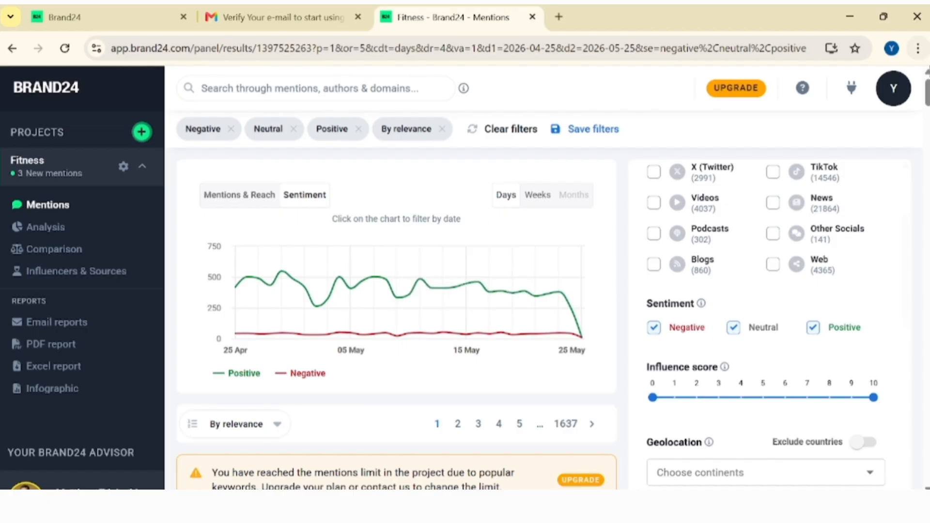
scroll(397, 320, "down", 5)
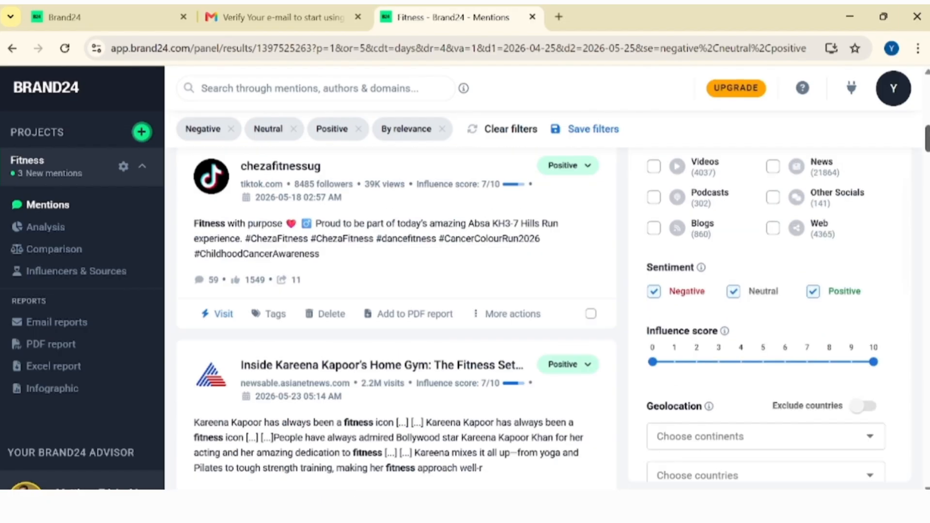
scroll(397, 320, "down", 6)
scroll(396, 320, "down", 4)
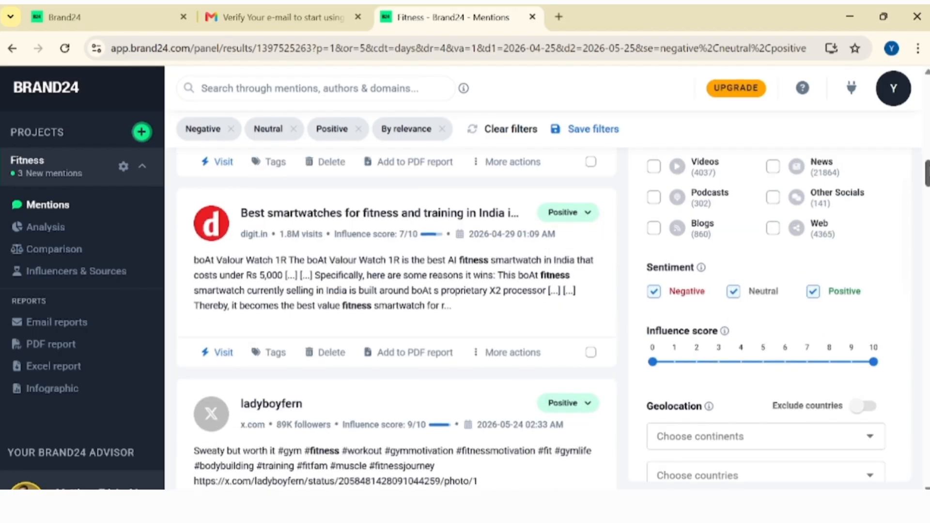
scroll(396, 320, "up", 6)
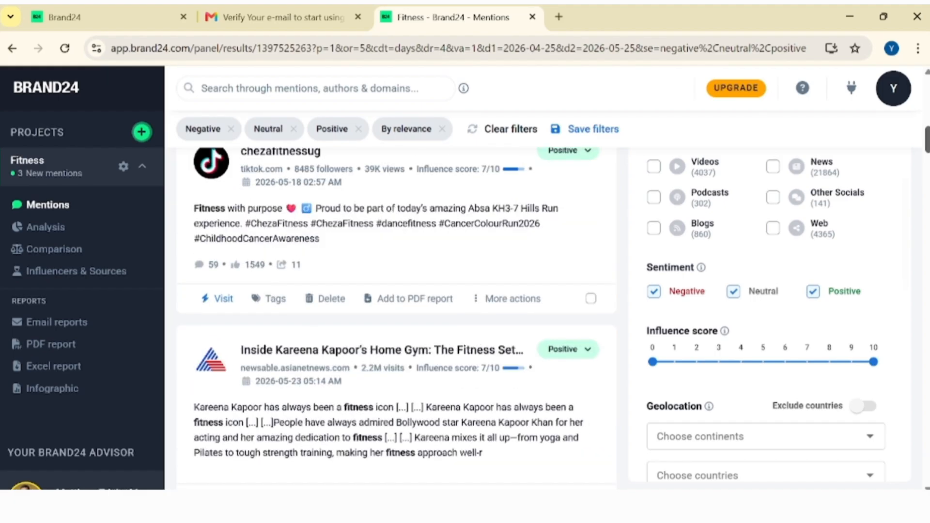
Step: Open the project's analysis and examine the presence score, trending hashtags and links, most active sites, hot hours and emotions share
left_click(57, 231)
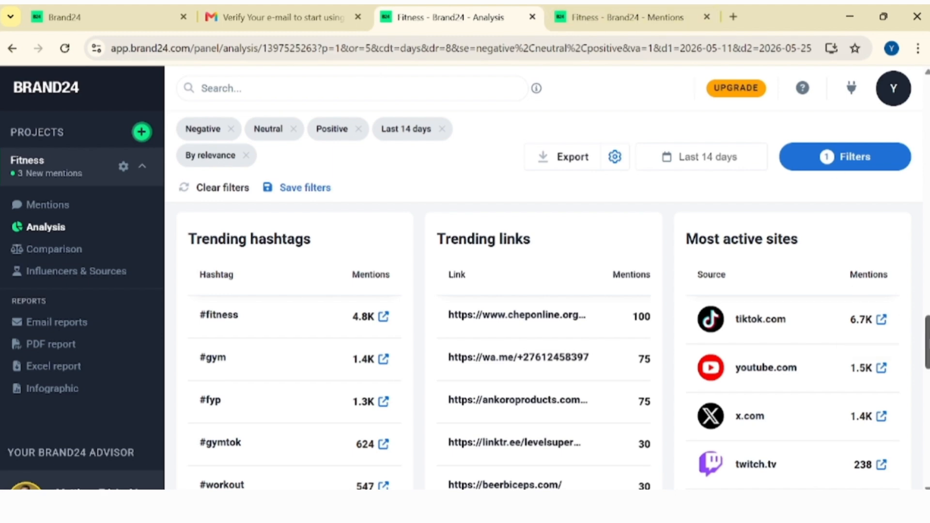
scroll(919, 483, "down", 10)
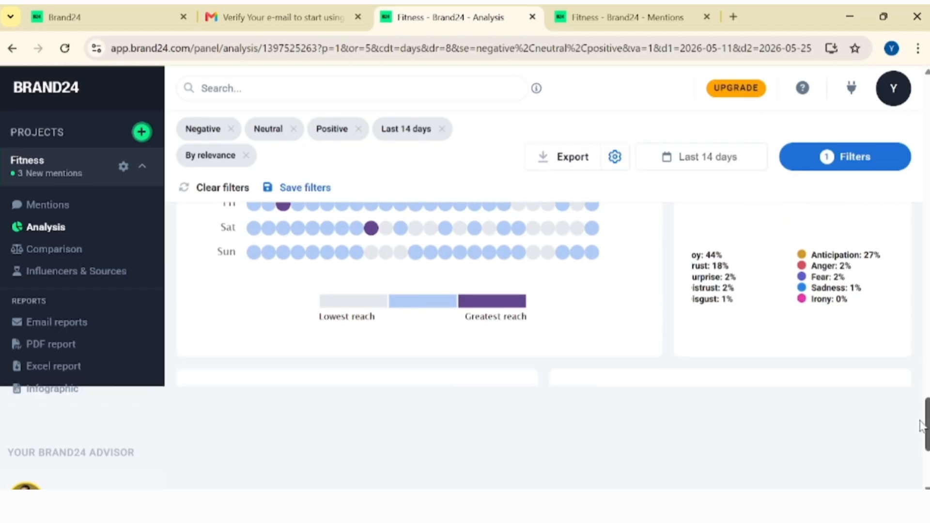
scroll(919, 483, "up", 6)
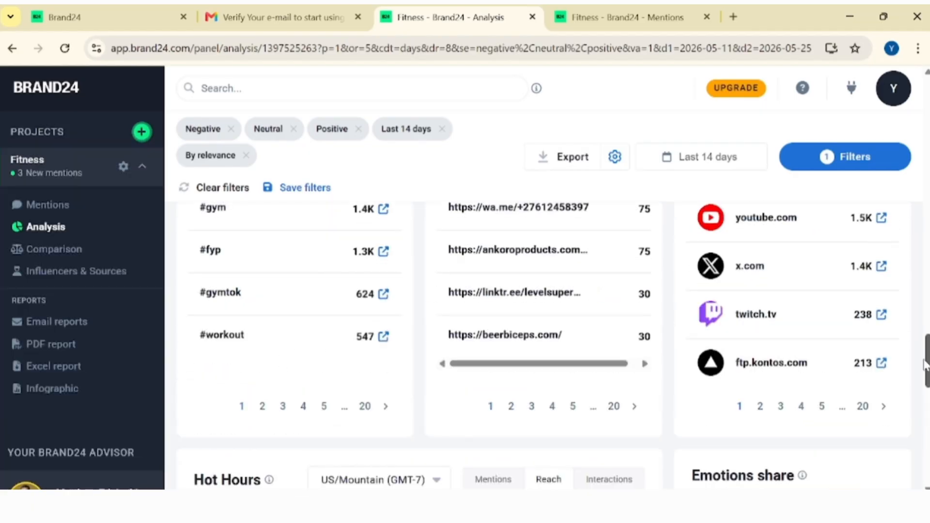
left_click_drag(927, 364, 926, 330)
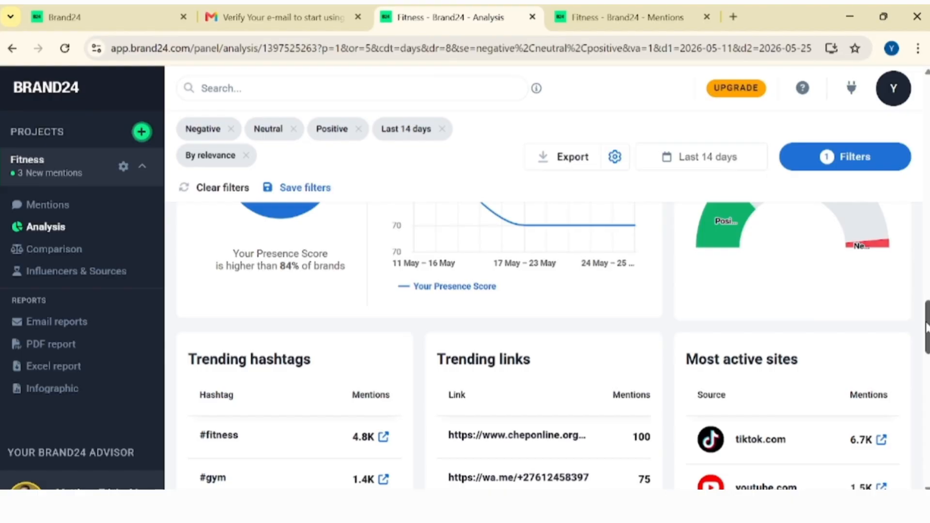
left_click_drag(927, 327, 927, 106)
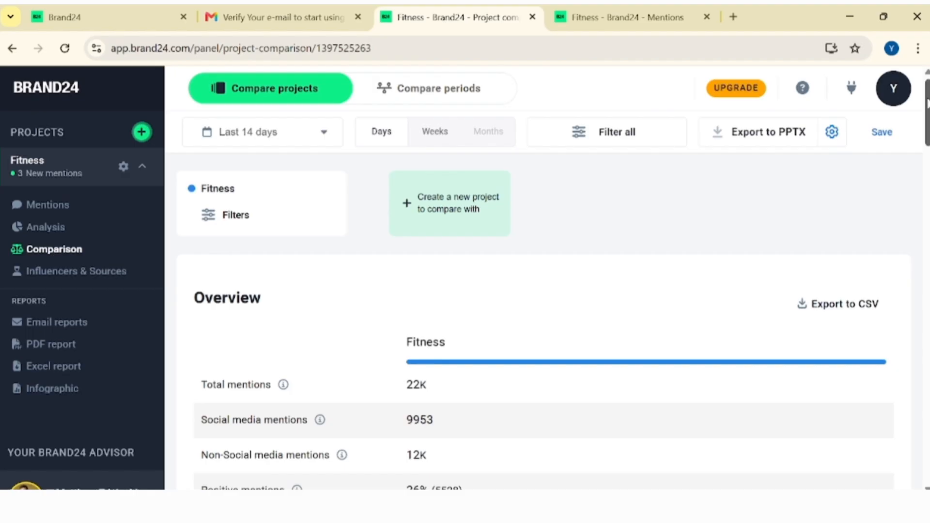
Step: Compare the Fitness project's last 14 days with the previous period, examining the overview metrics and the mentions, reach, sentiment and category charts
scroll(928, 104, "down", 1)
left_click_drag(928, 104, 928, 155)
left_click(438, 88)
scroll(542, 315, "down", 15)
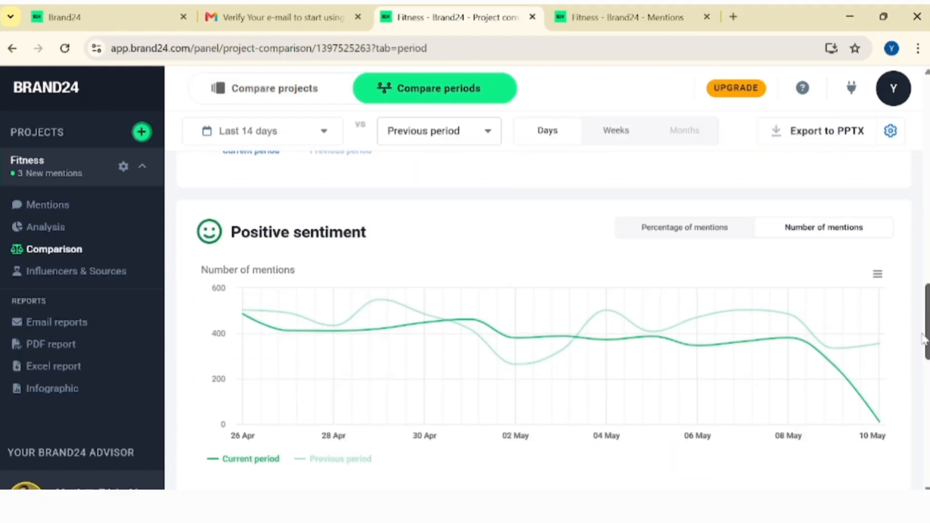
scroll(543, 315, "down", 7)
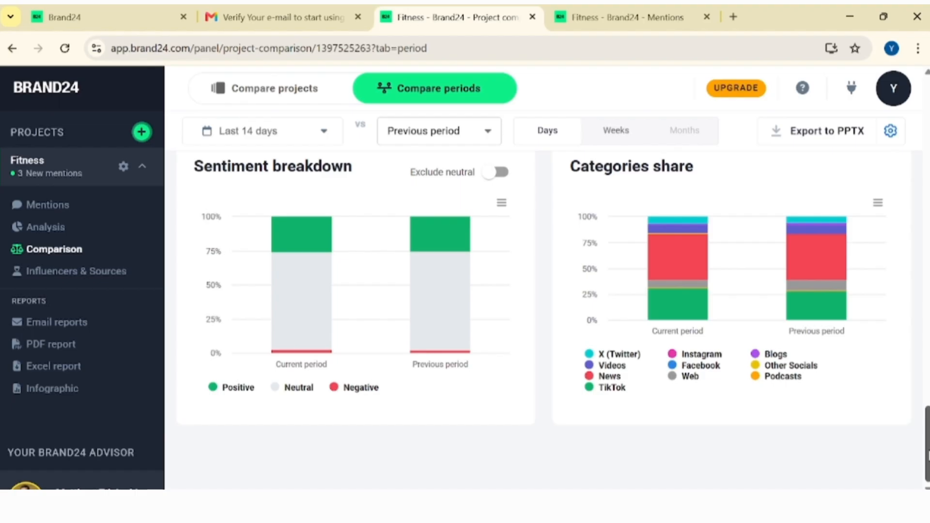
scroll(543, 320, "up", 15)
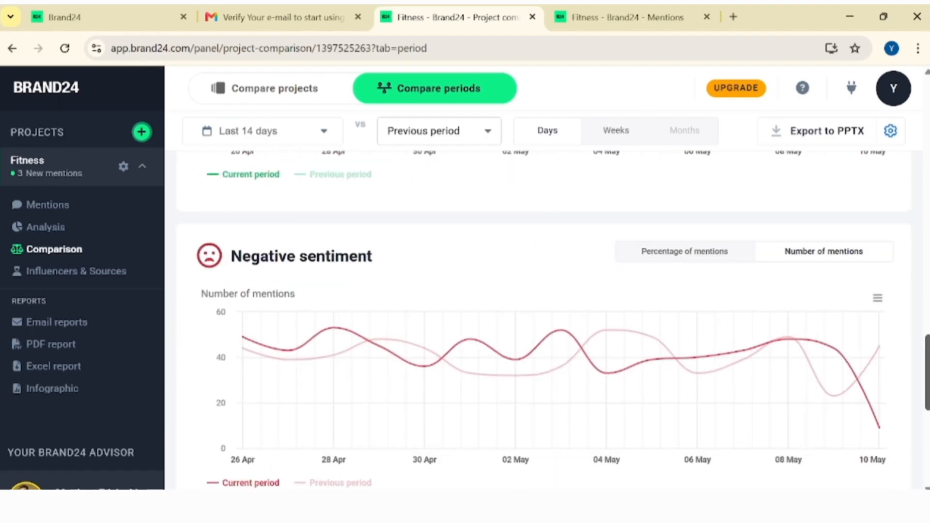
scroll(543, 319, "up", 3)
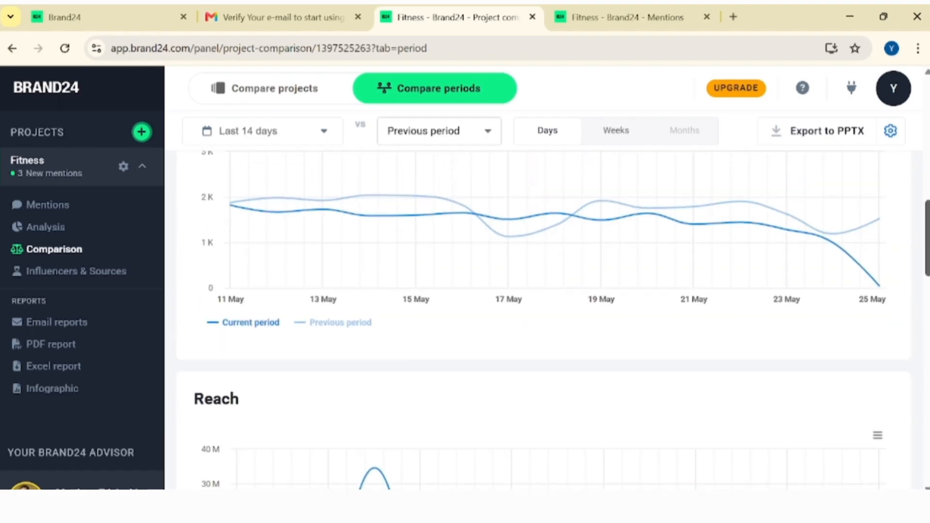
scroll(542, 319, "up", 10)
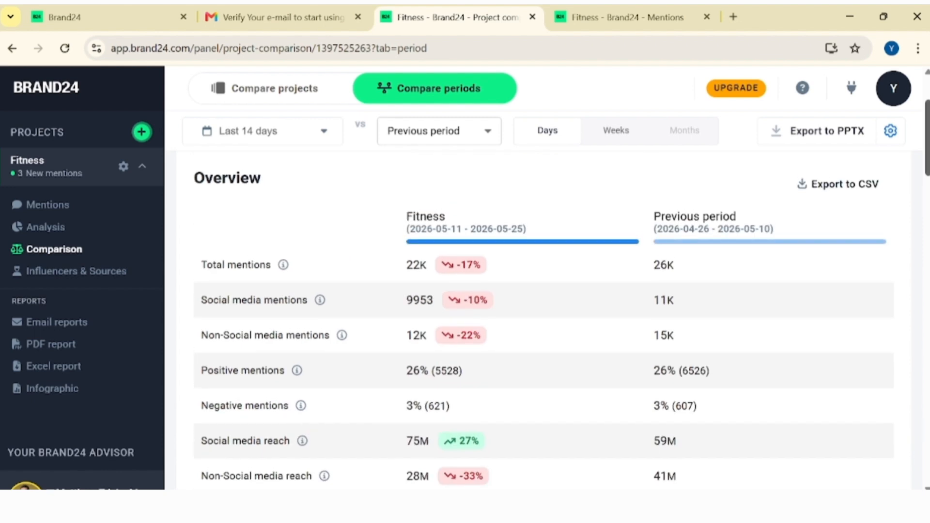
scroll(543, 320, "up", 1)
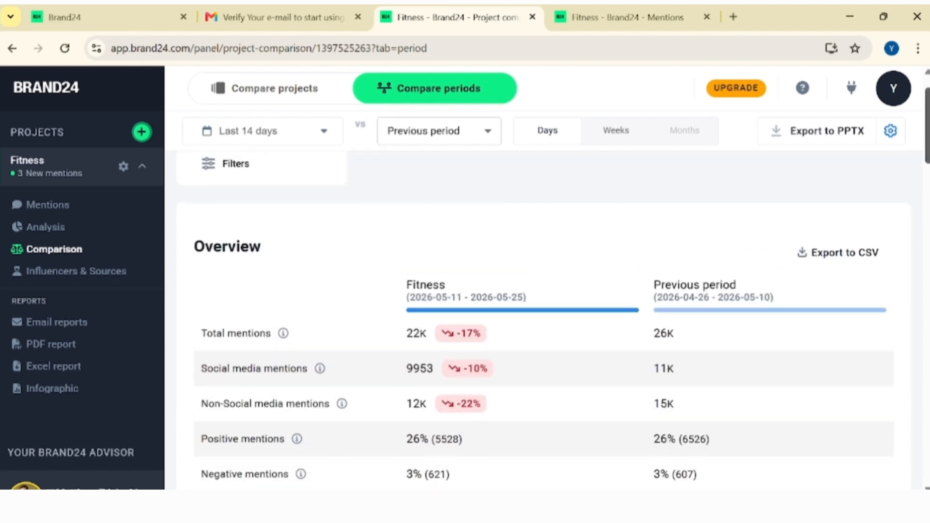
scroll(543, 320, "up", 1)
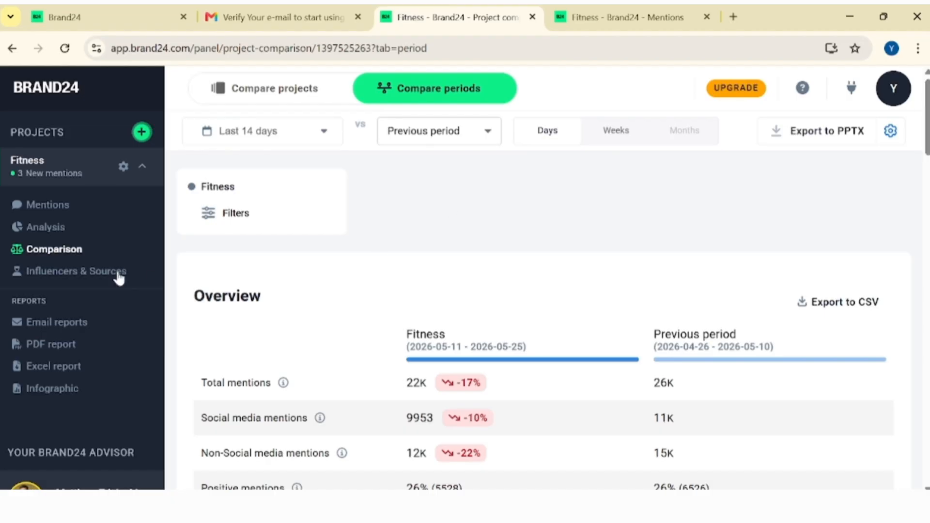
Step: Open the project's influencers list for the last 30 days and examine profiles by source, mentions, reach, followers, share of voice and influence score
left_click(104, 277)
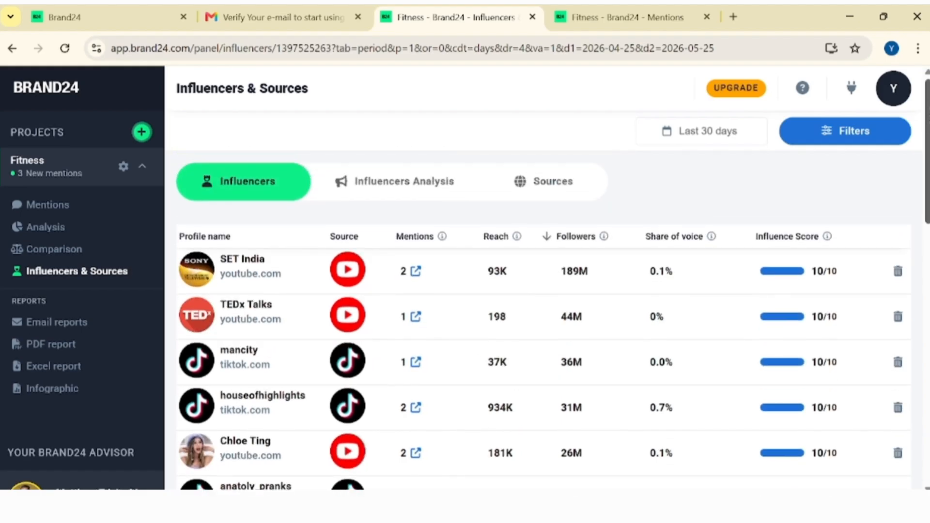
scroll(543, 320, "down", 3)
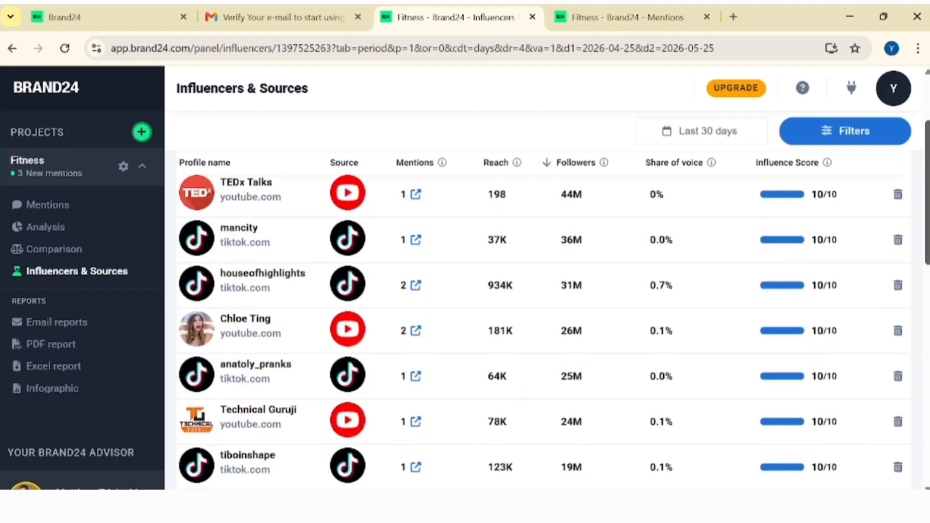
scroll(543, 320, "down", 2)
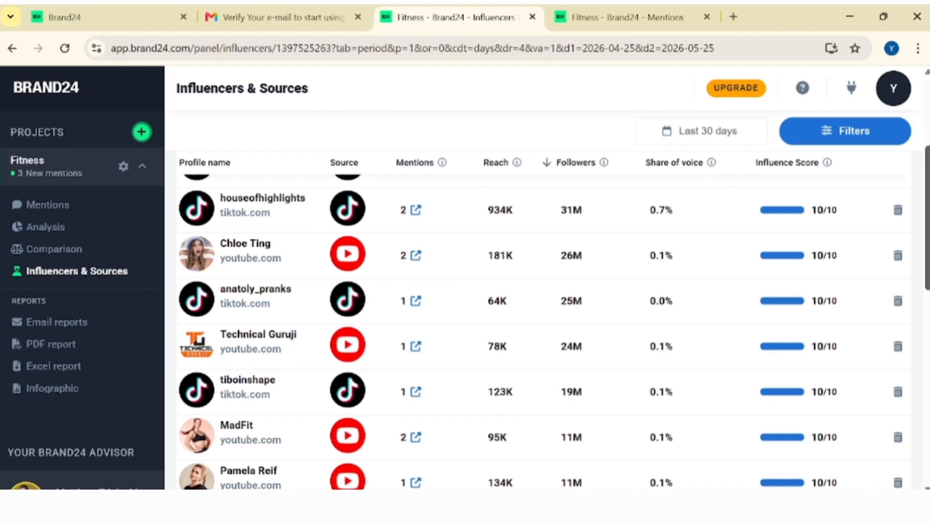
scroll(542, 320, "up", 5)
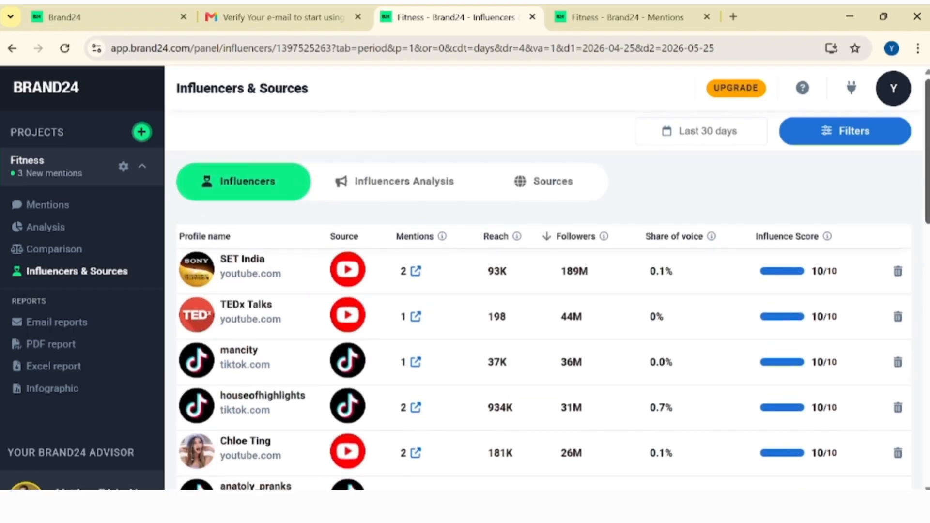
scroll(543, 319, "down", 1)
scroll(543, 320, "up", 1)
scroll(542, 320, "down", 5)
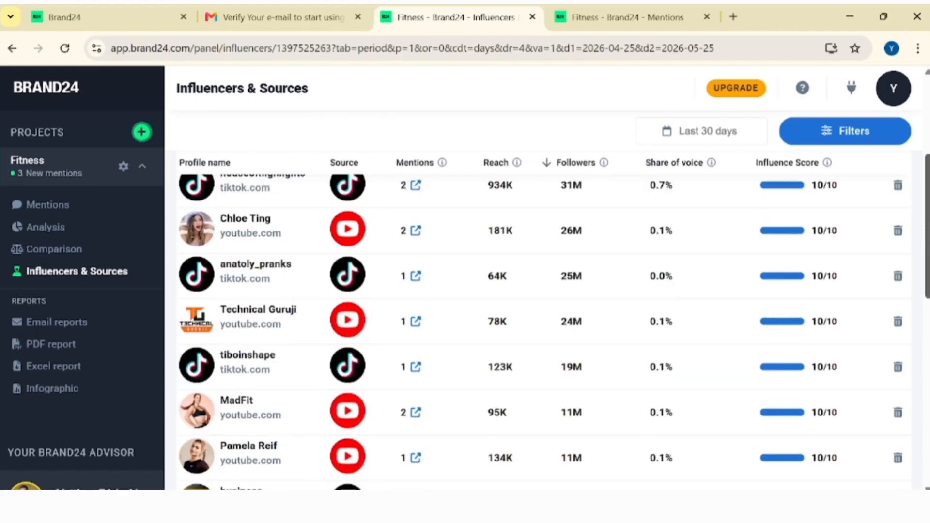
scroll(543, 320, "down", 8)
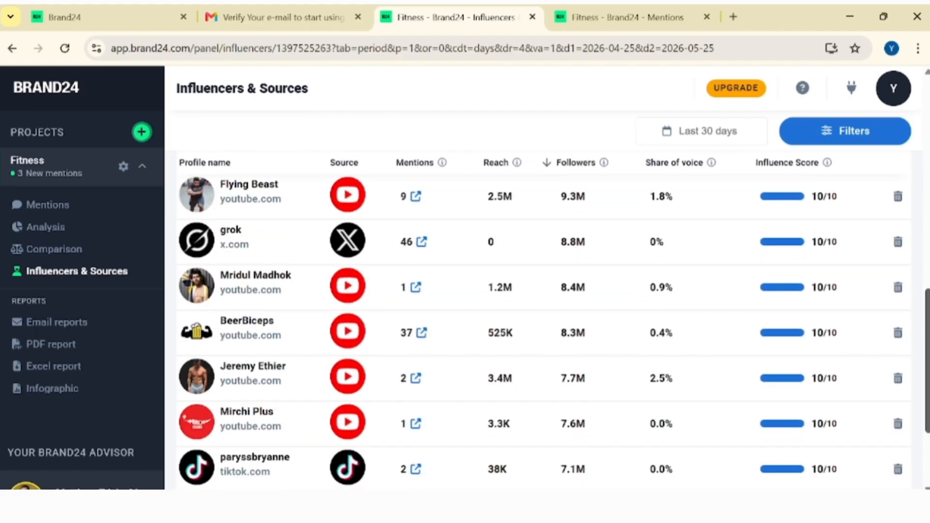
scroll(542, 319, "down", 3)
scroll(543, 319, "up", 4)
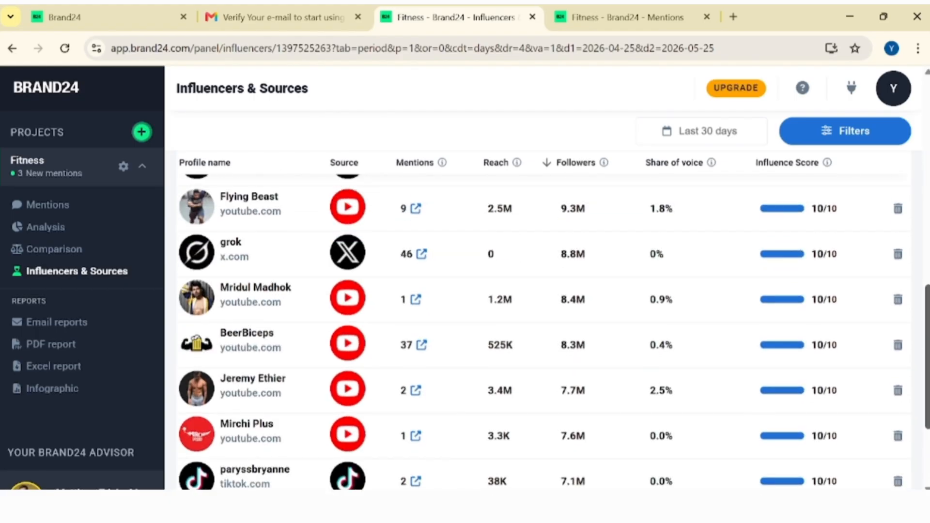
scroll(542, 320, "up", 5)
scroll(543, 320, "up", 6)
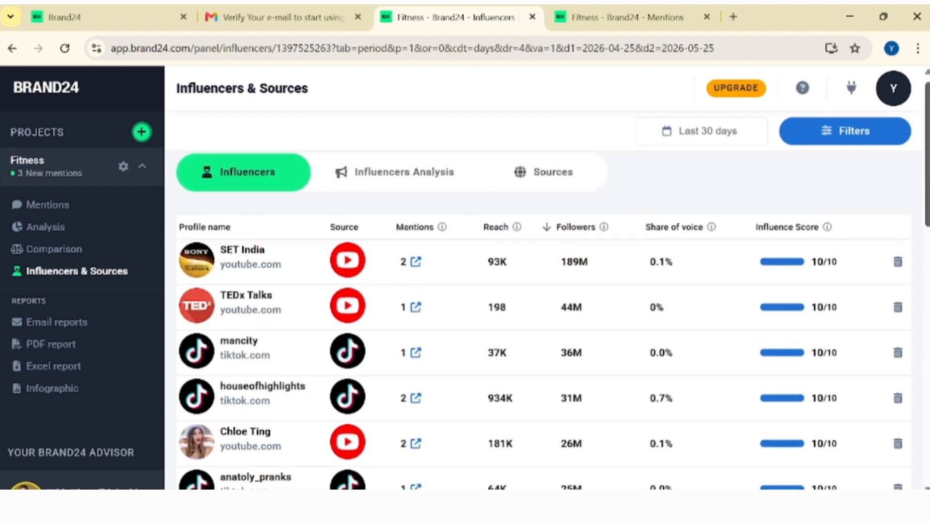
Step: Check the Influencers Analysis view, return to the Influencers list and look over its leading profiles again
left_click(417, 179)
key("alt+Left")
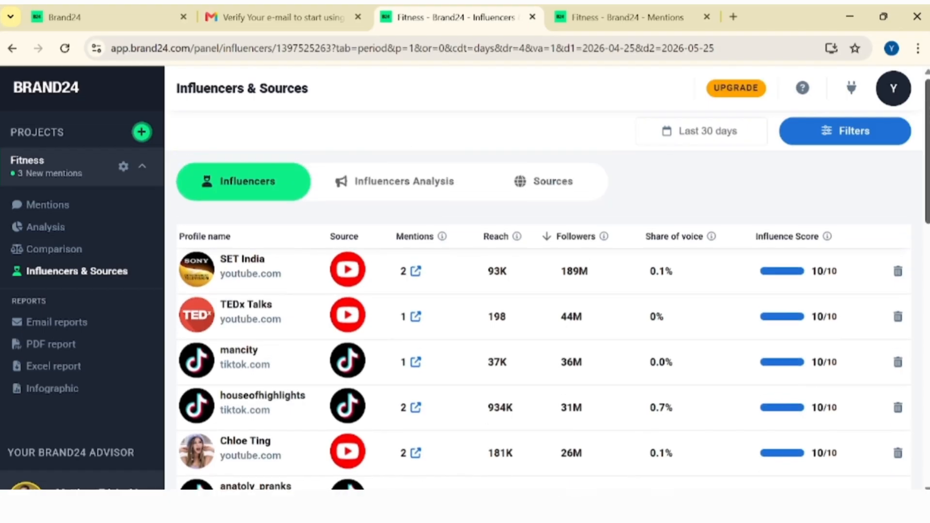
scroll(543, 320, "down", 3)
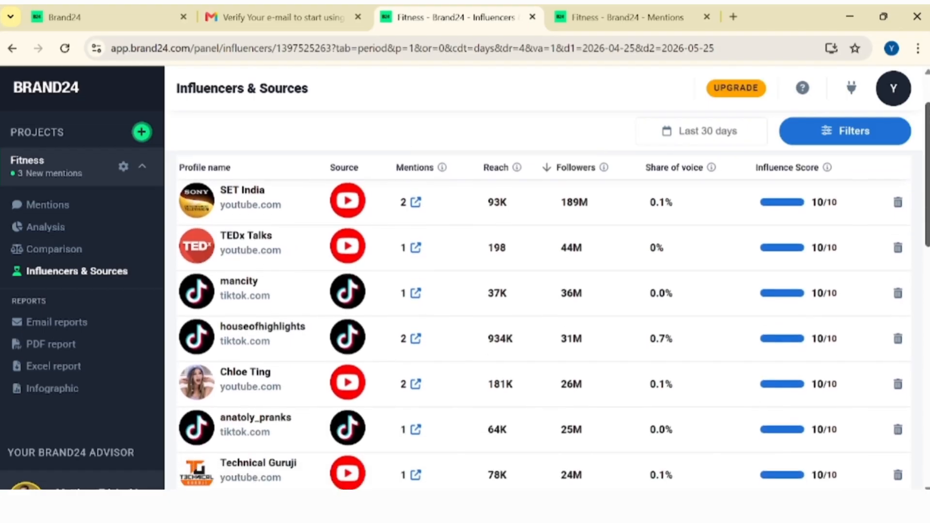
scroll(543, 320, "down", 2)
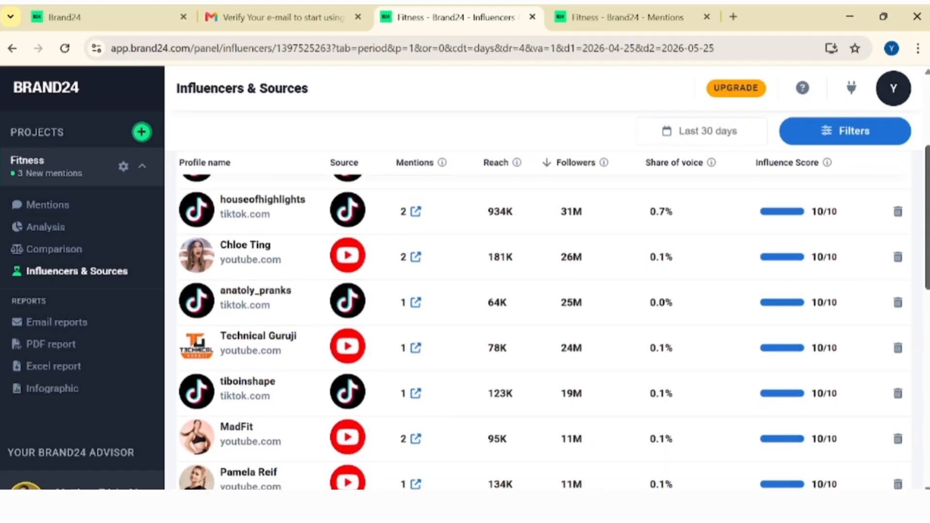
scroll(543, 320, "up", 5)
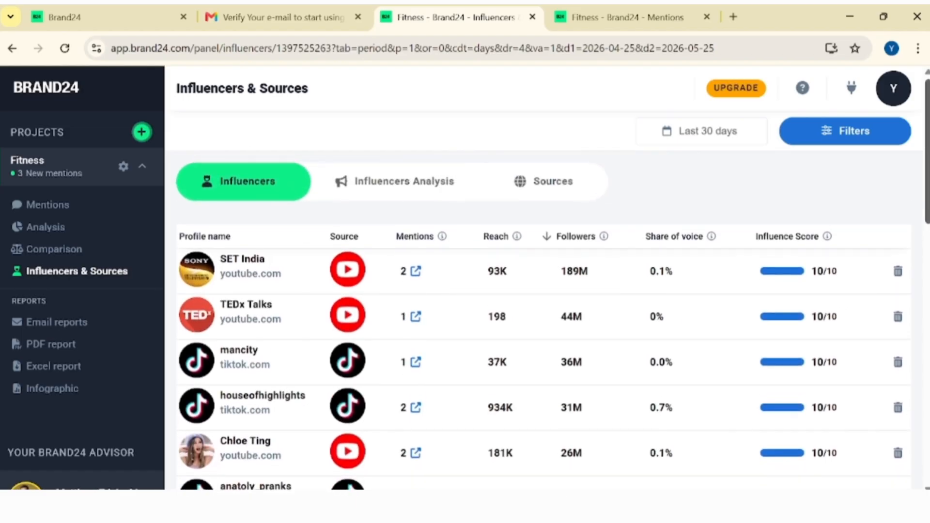
Step: Look through the loaded influencer profiles for the last 30 days and open the Influencers Analysis view
scroll(543, 319, "down", 1)
scroll(543, 319, "up", 1)
scroll(542, 320, "down", 10)
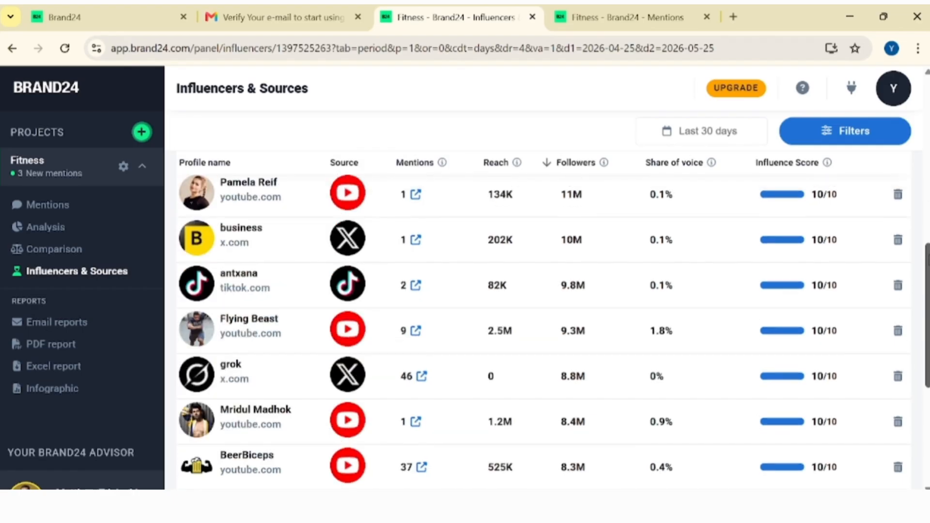
scroll(543, 319, "down", 6)
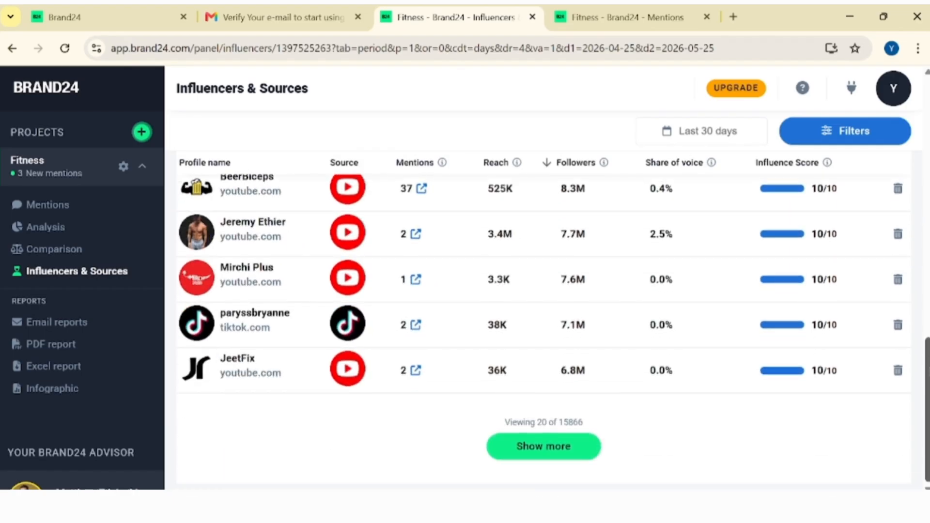
scroll(543, 320, "up", 8)
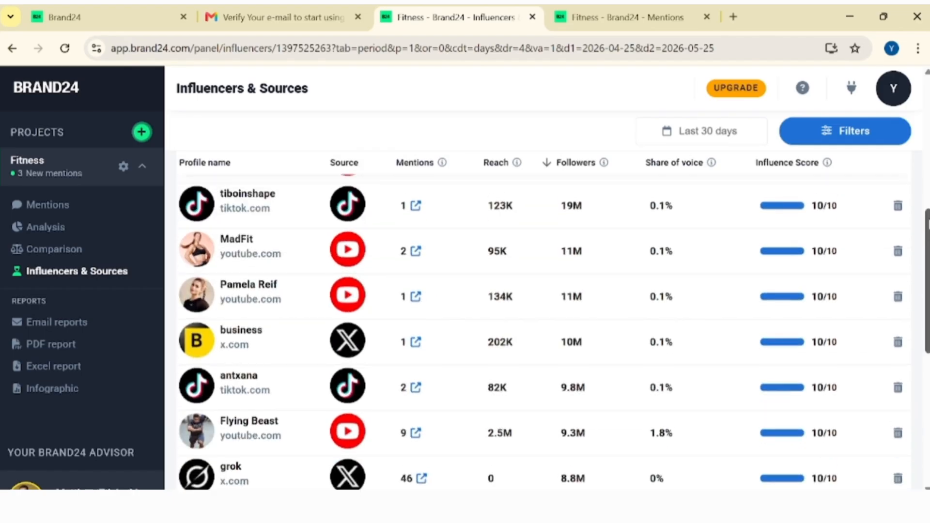
scroll(543, 319, "up", 8)
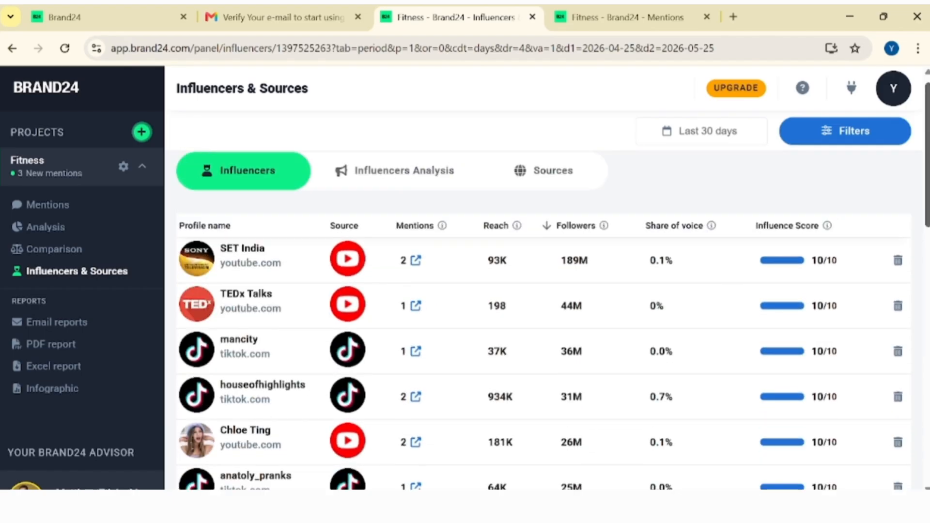
left_click(419, 174)
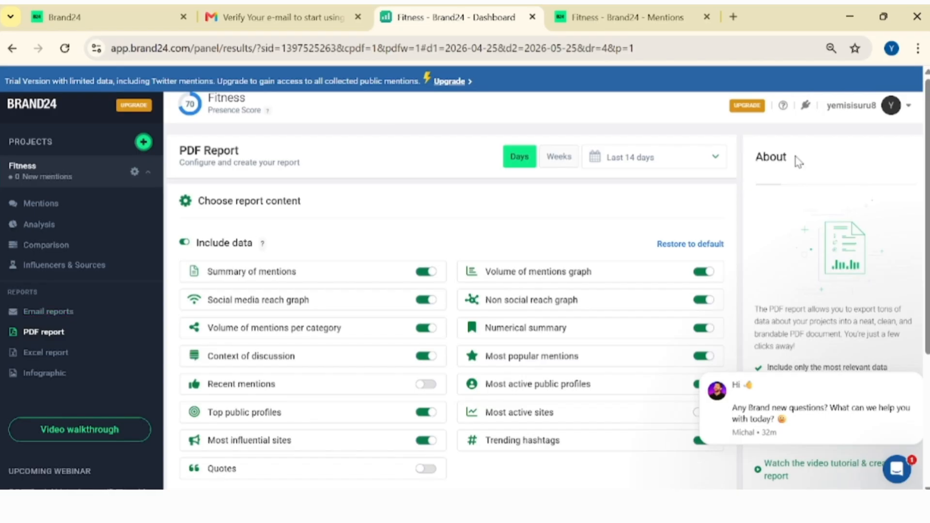
Step: Generate the Fitness project's PDF report for the last 14 days with the preselected content and look through the downloaded file
scroll(927, 291, "down", 3)
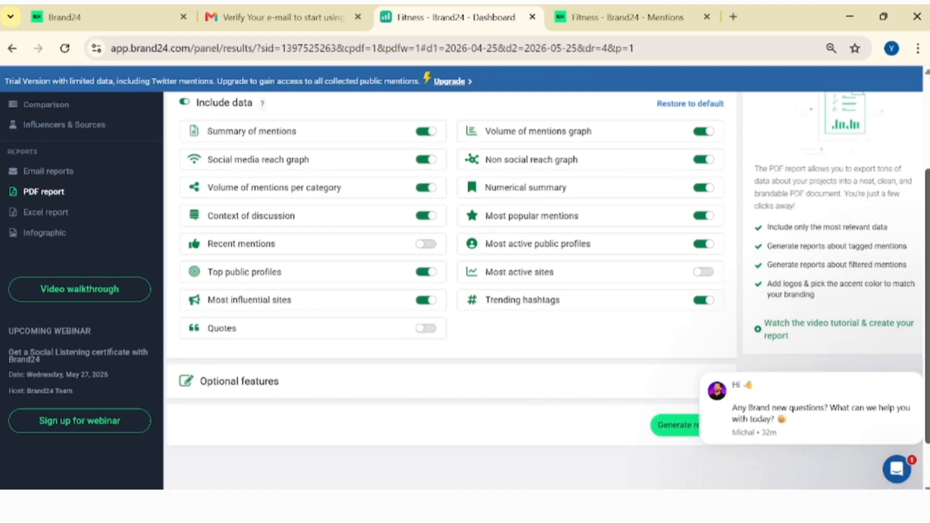
scroll(450, 290, "down", 1)
scroll(451, 291, "up", 3)
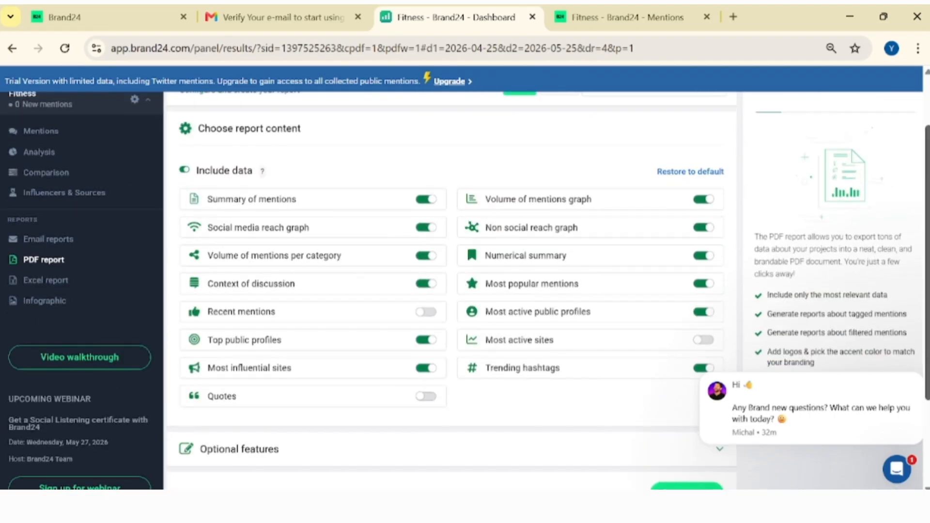
scroll(451, 290, "up", 2)
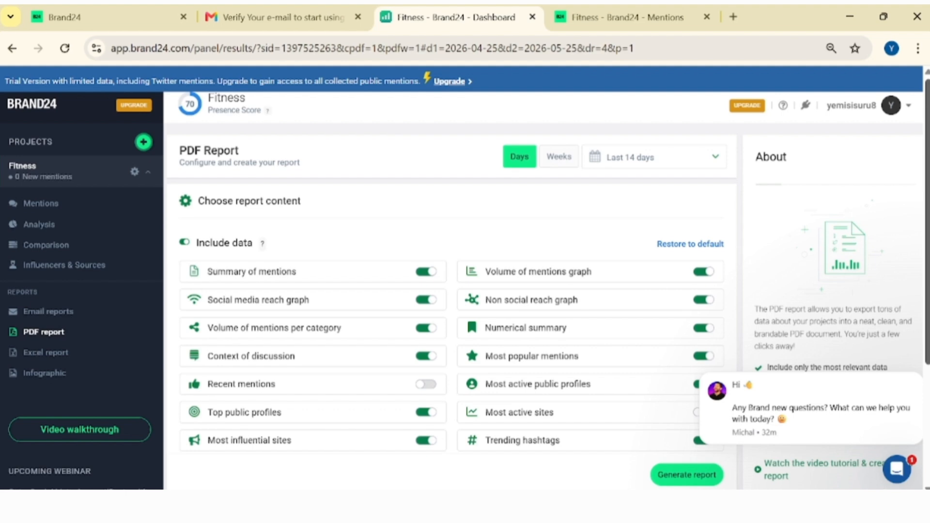
scroll(451, 290, "down", 3)
scroll(450, 291, "up", 3)
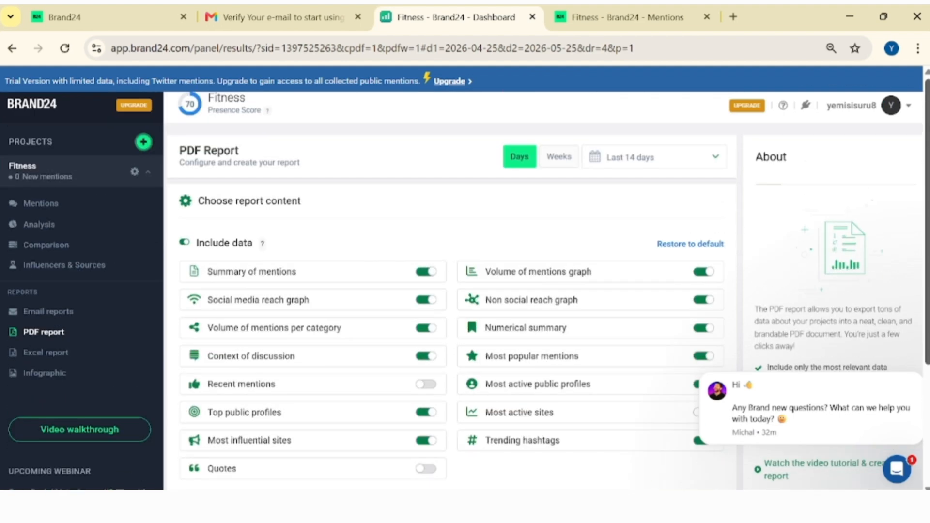
scroll(450, 291, "down", 3)
scroll(451, 291, "down", 2)
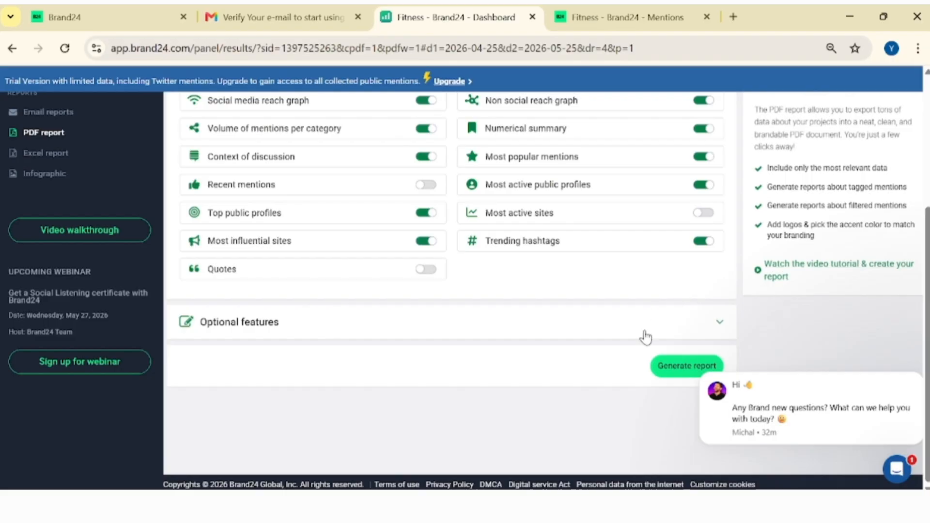
left_click(684, 367)
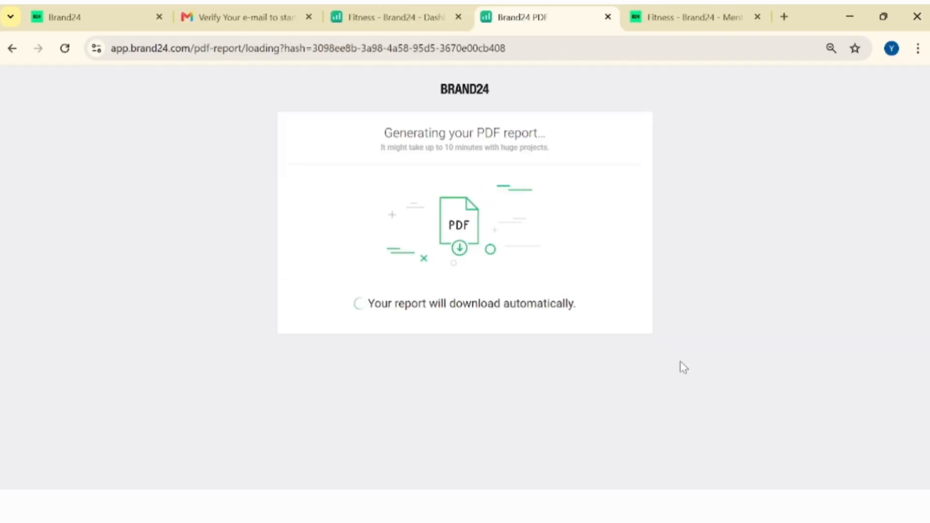
left_click_drag(927, 192, 927, 396)
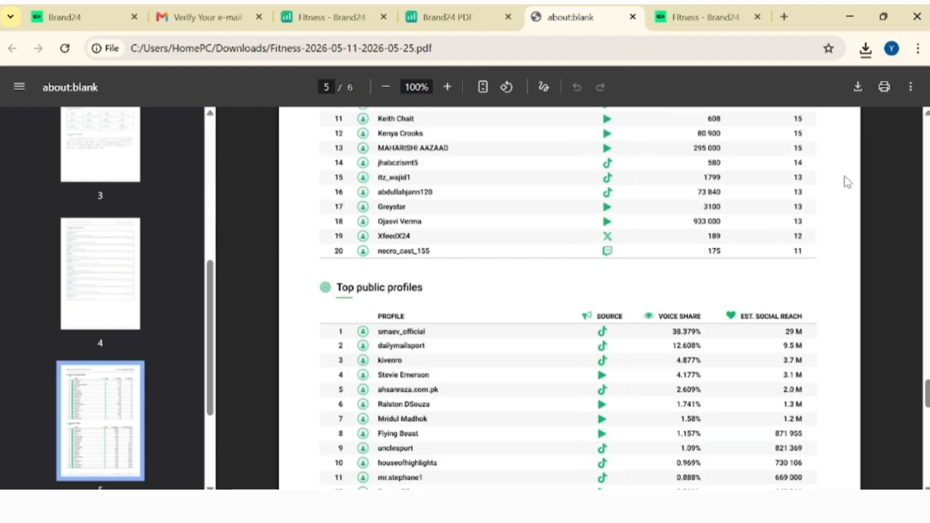
Step: Return to the Fitness project's report page and download its Excel data export
left_click(469, 8)
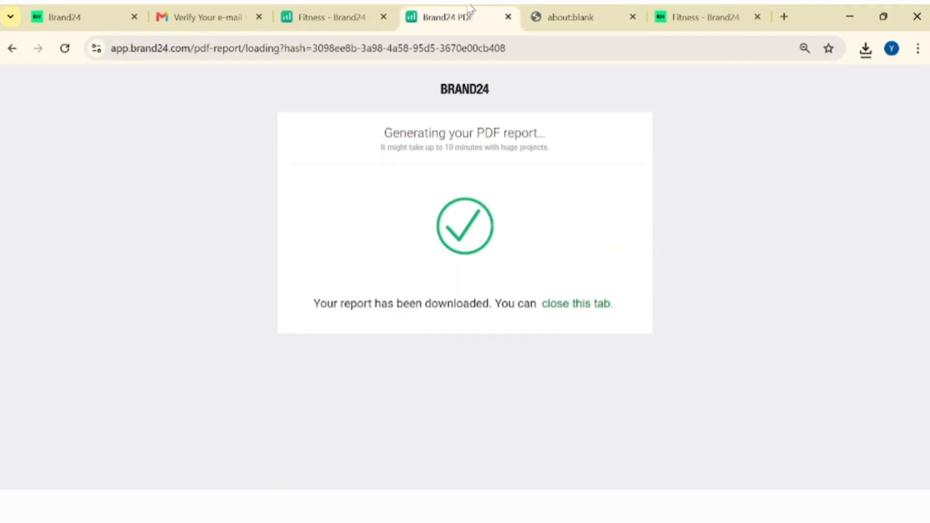
left_click(345, 9)
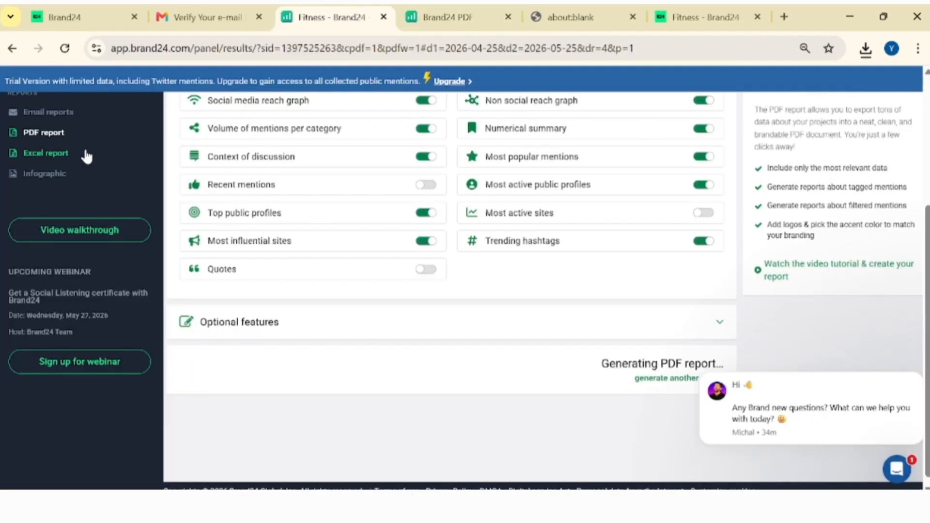
left_click(65, 155)
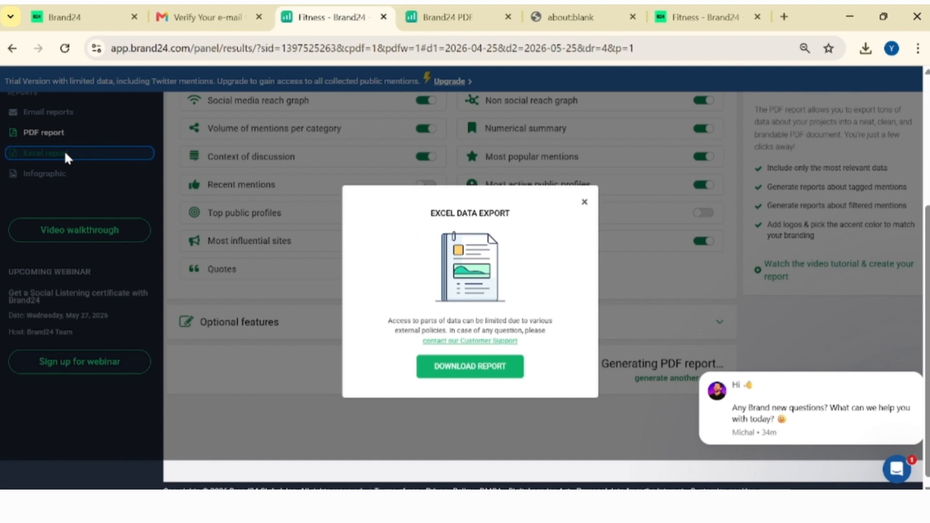
left_click(470, 368)
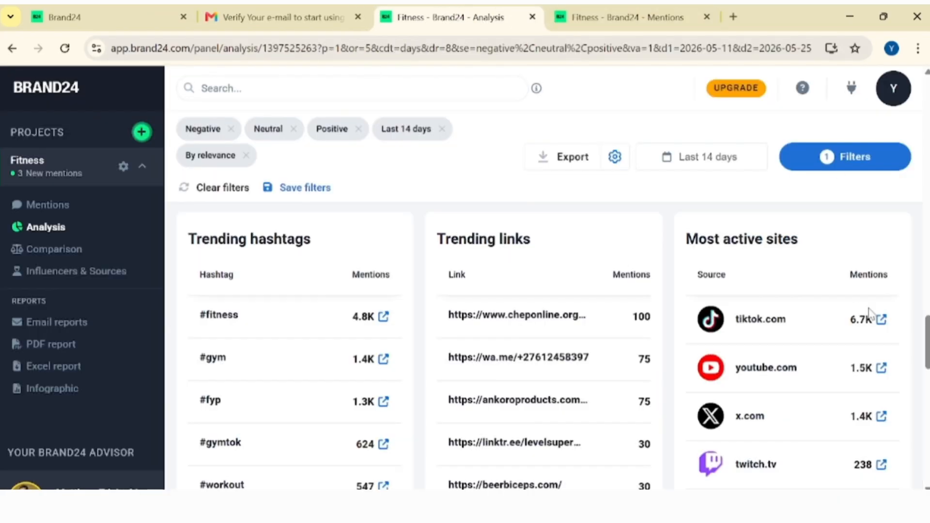
Step: Examine the project's 14-day analysis again, covering hashtags, links, active sites, presence score, share of voice, most followers and sentiment
left_click_drag(927, 342, 926, 361)
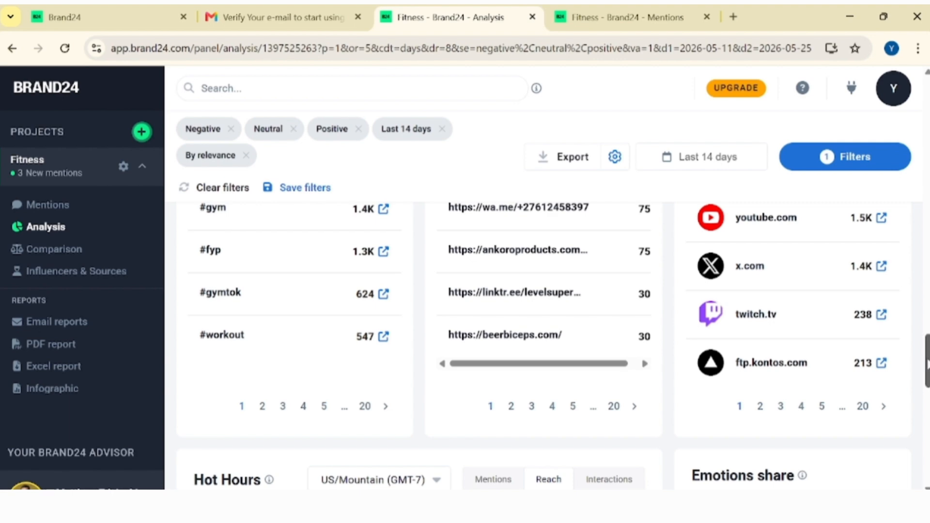
scroll(543, 339, "up", 10)
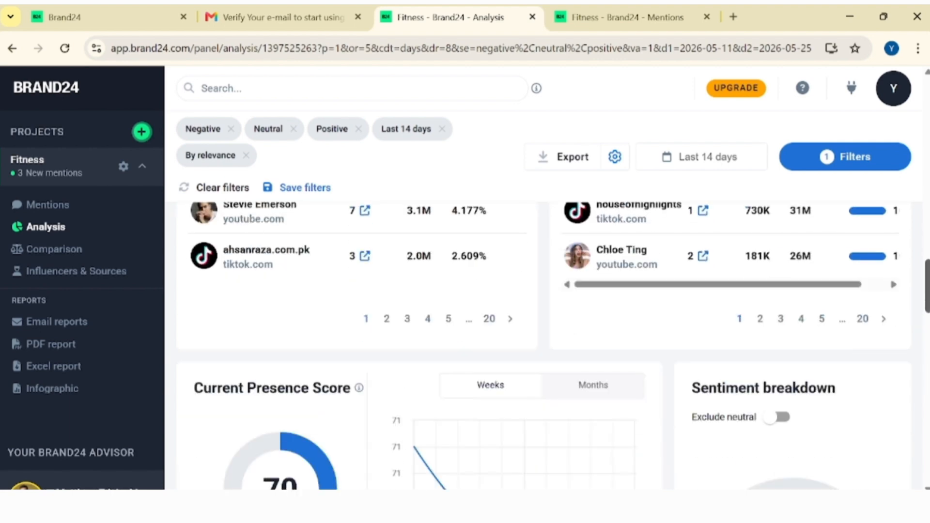
scroll(543, 339, "down", 3)
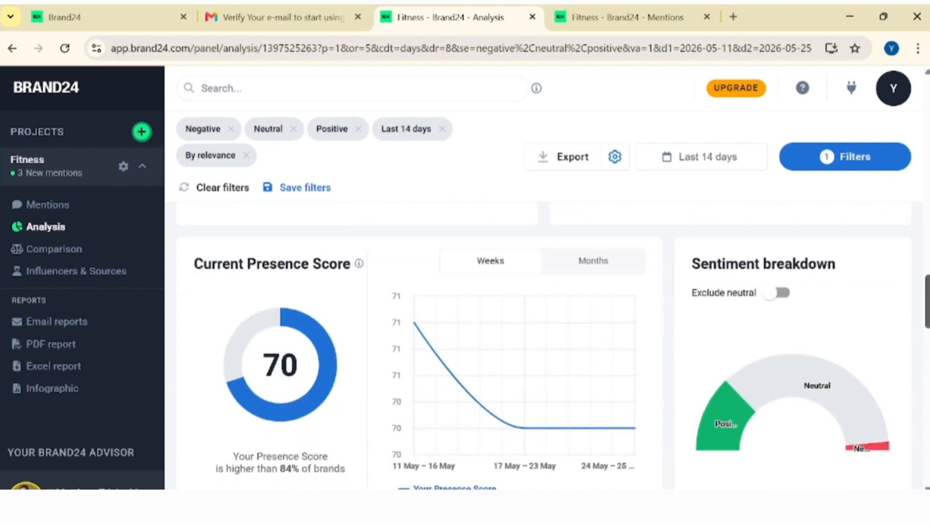
scroll(543, 339, "down", 2)
scroll(927, 328, "down", 2)
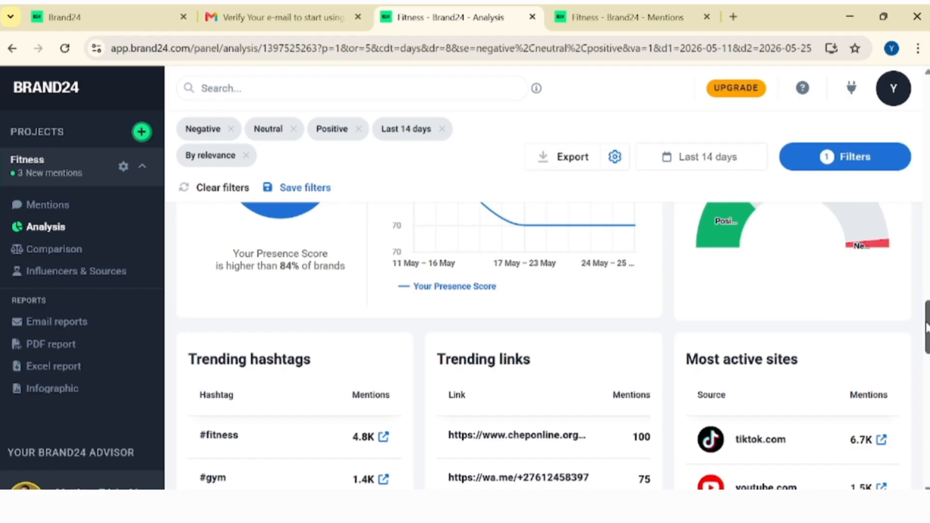
left_click_drag(927, 327, 926, 248)
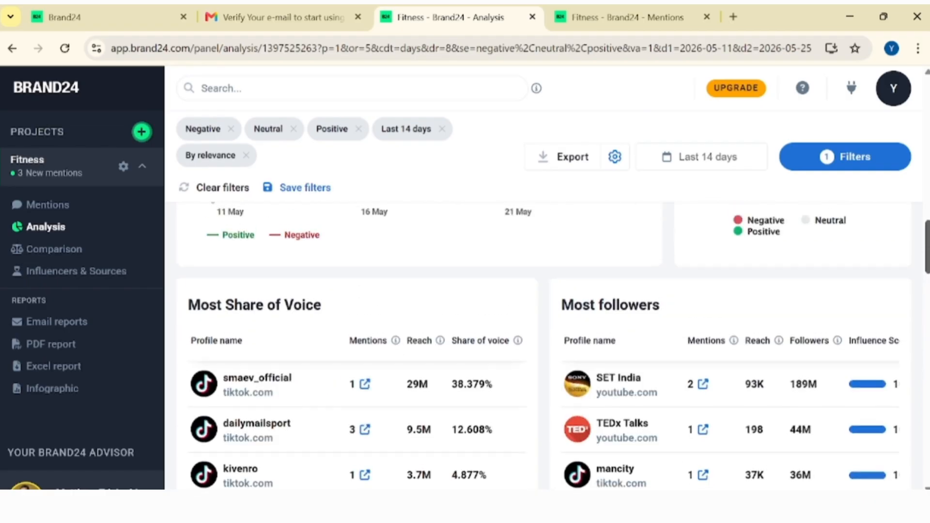
scroll(554, 345, "up", 5)
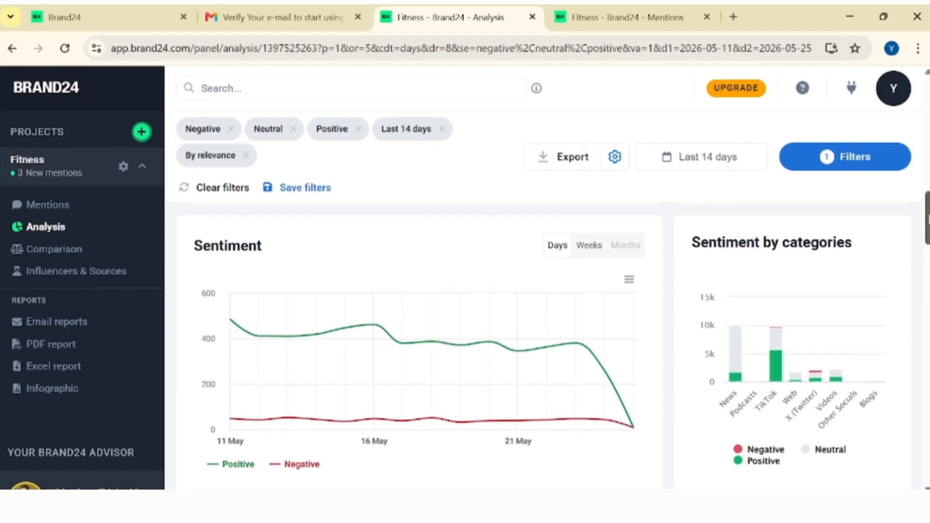
scroll(554, 345, "up", 10)
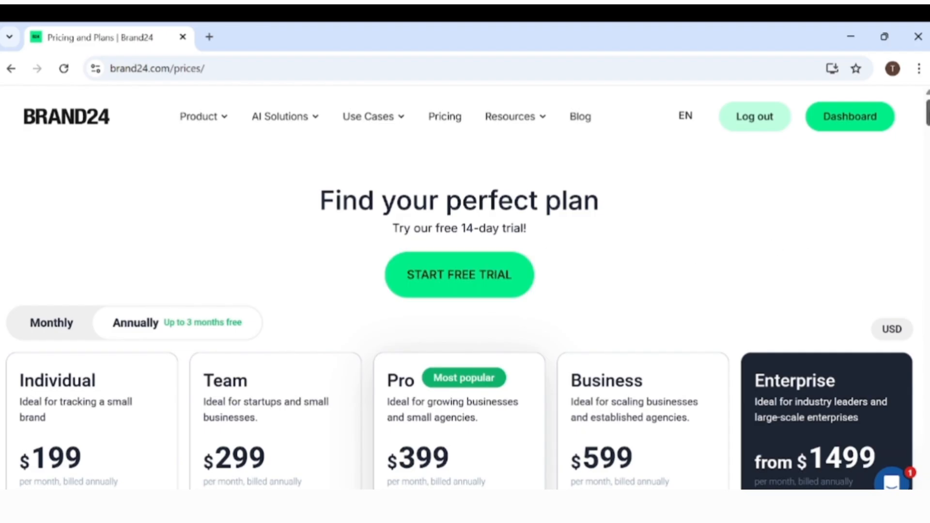
Step: Examine the annually billed plans from Individual to Enterprise, with their prices, features and the comparison of sources covered by each plan
scroll(465, 291, "down", 4)
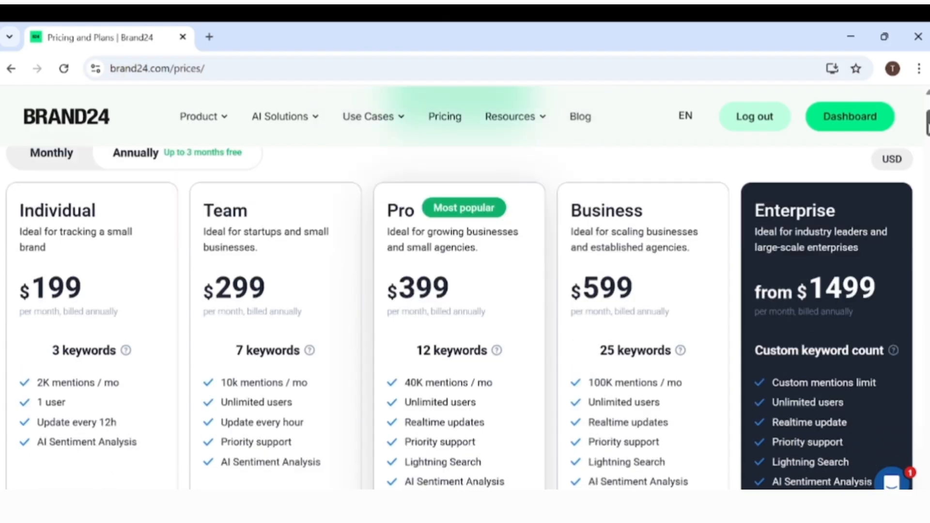
scroll(927, 148, "down", 6)
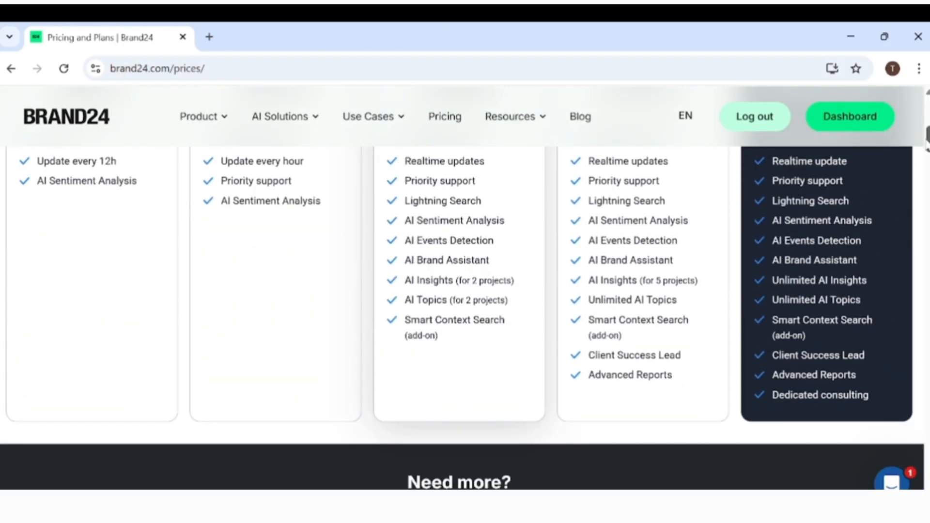
left_click_drag(926, 147, 927, 180)
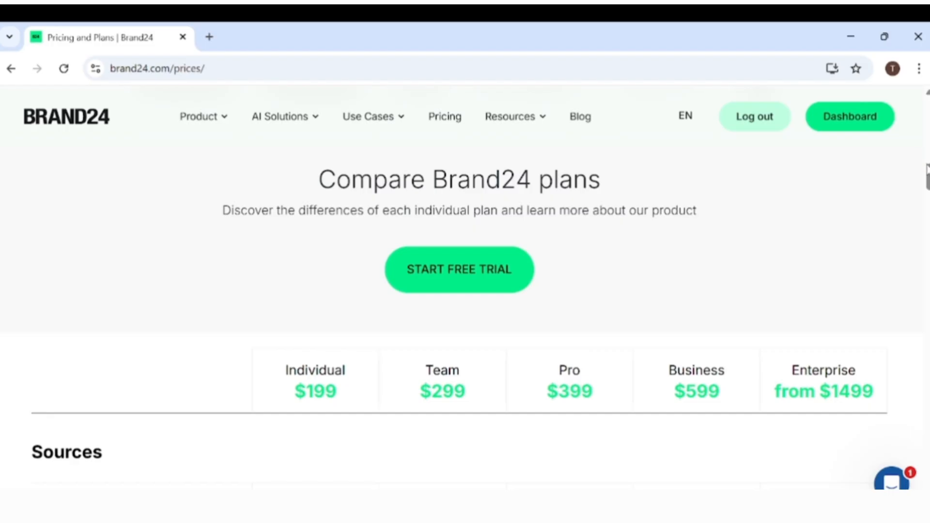
scroll(465, 290, "down", 4)
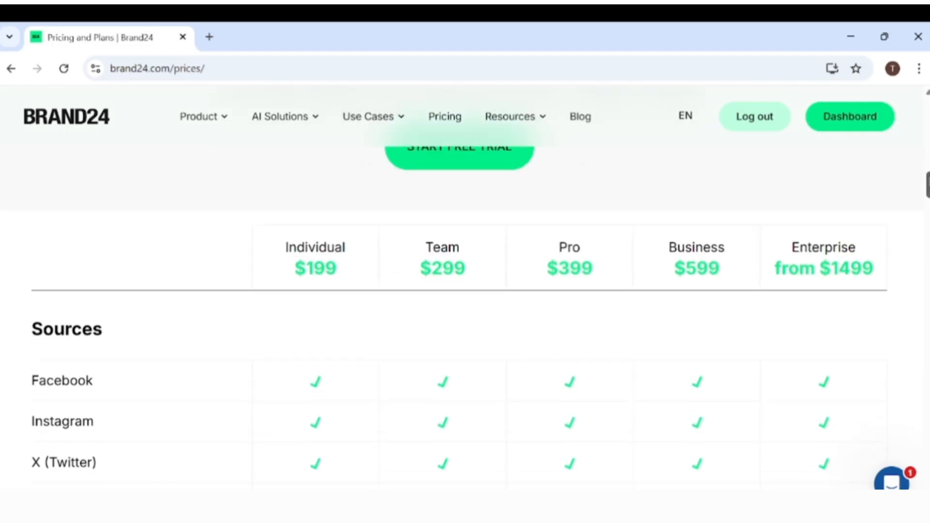
scroll(460, 291, "down", 3)
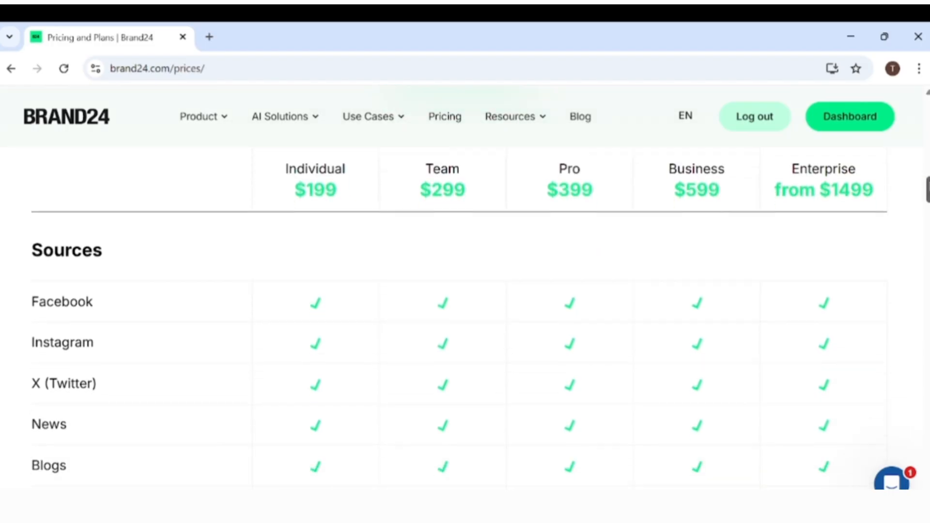
scroll(459, 340, "down", 2)
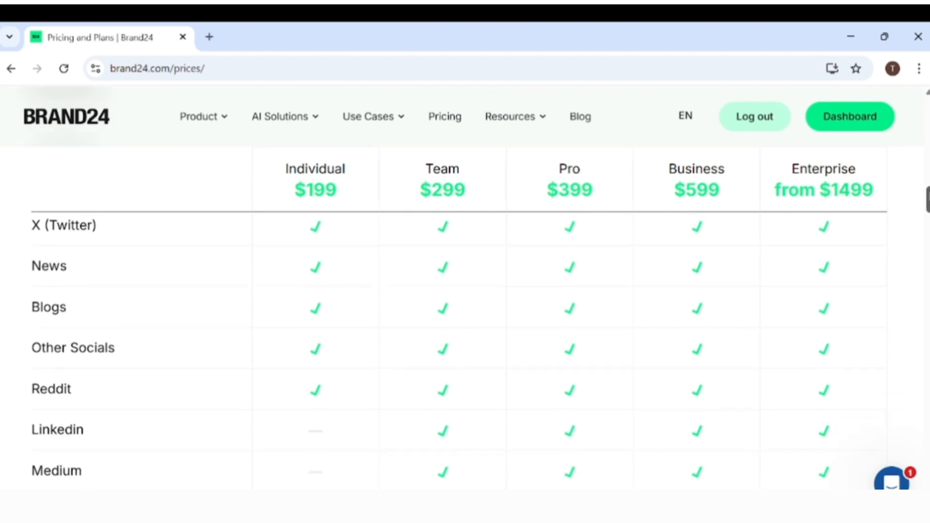
scroll(460, 315, "up", 6)
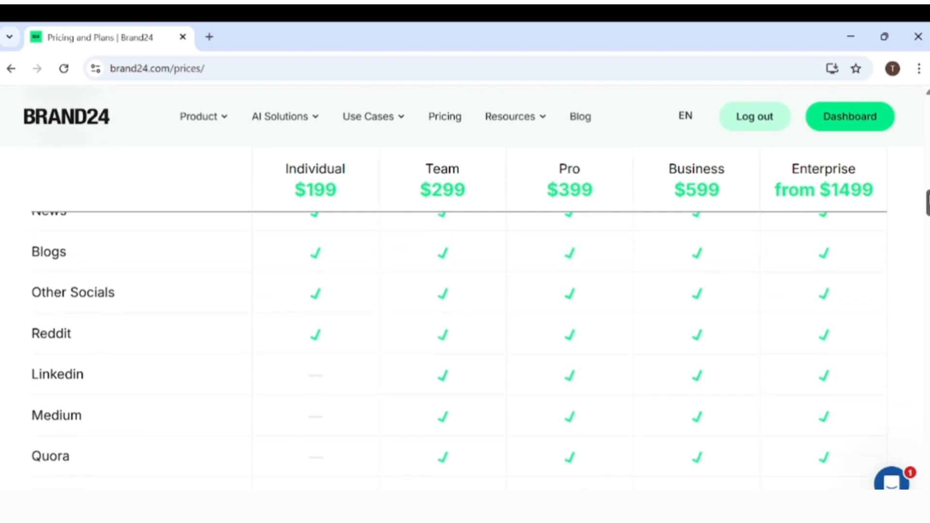
scroll(460, 307, "down", 1)
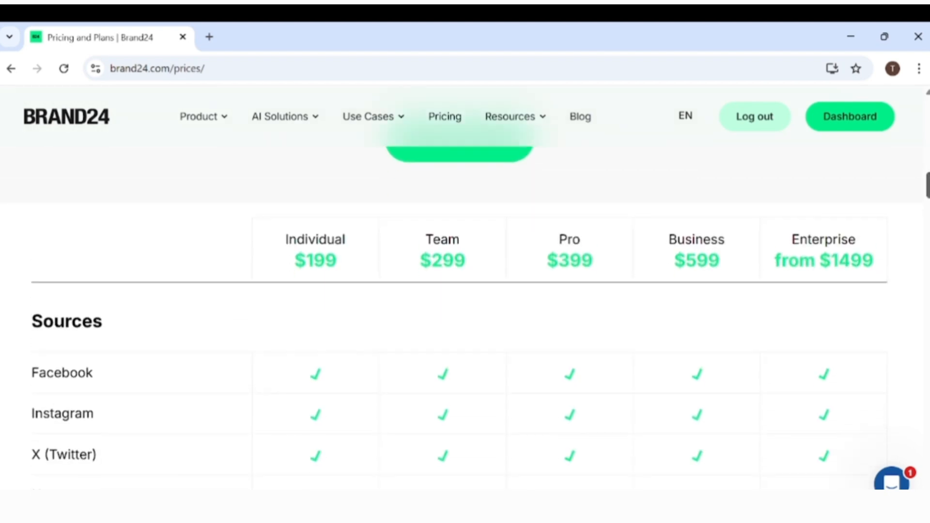
scroll(459, 315, "down", 3)
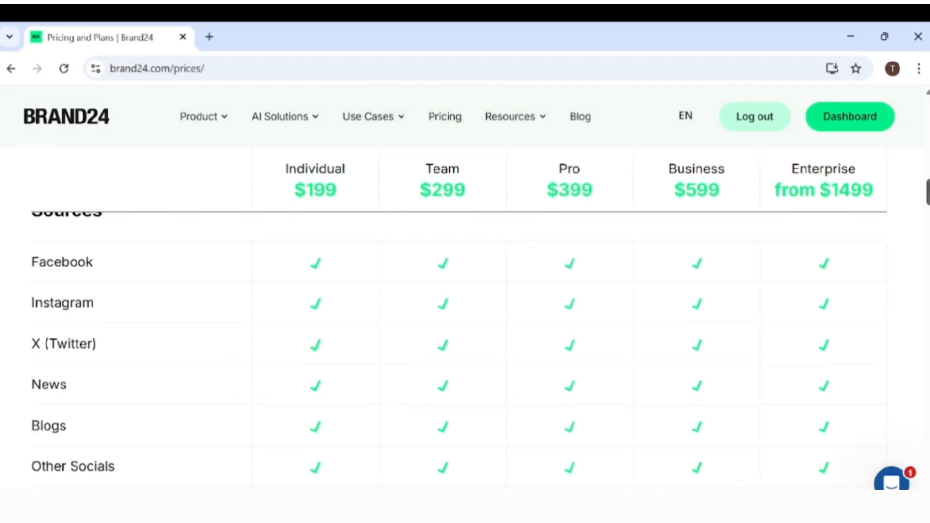
scroll(459, 315, "down", 3)
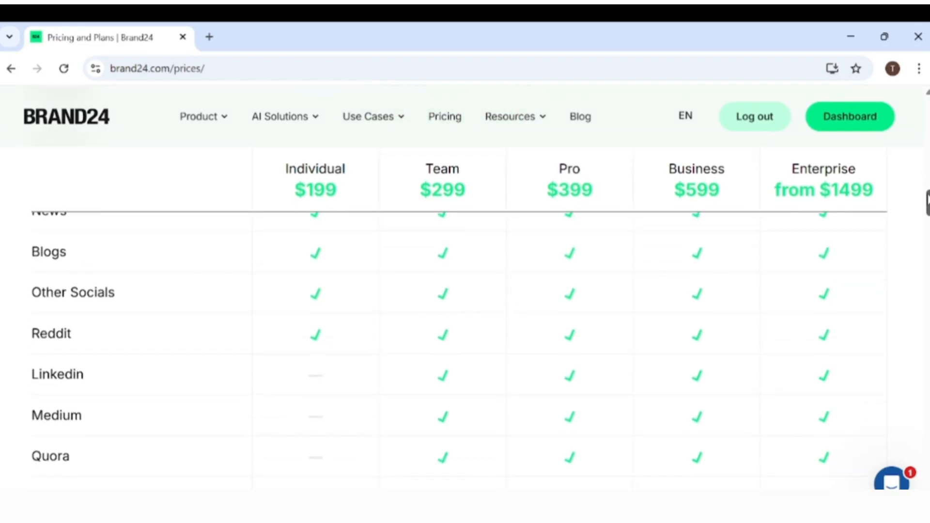
scroll(460, 315, "down", 5)
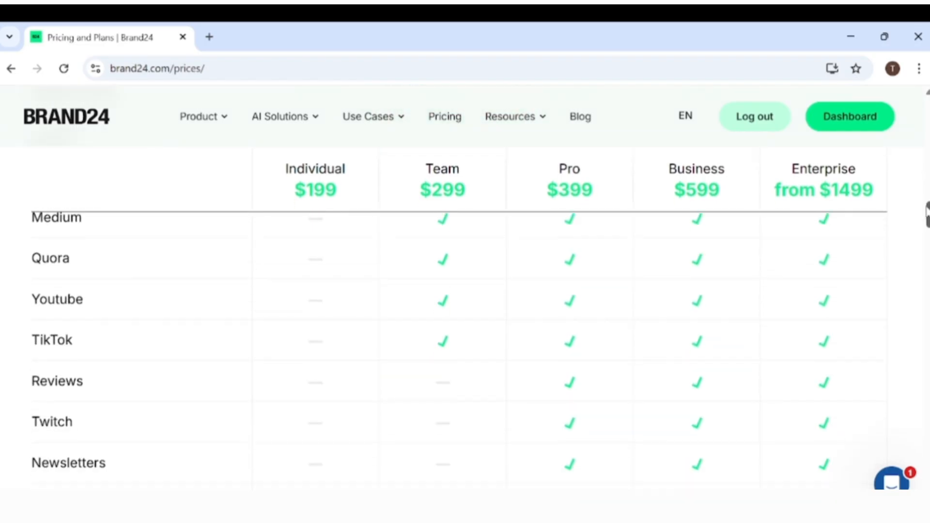
scroll(460, 315, "down", 2)
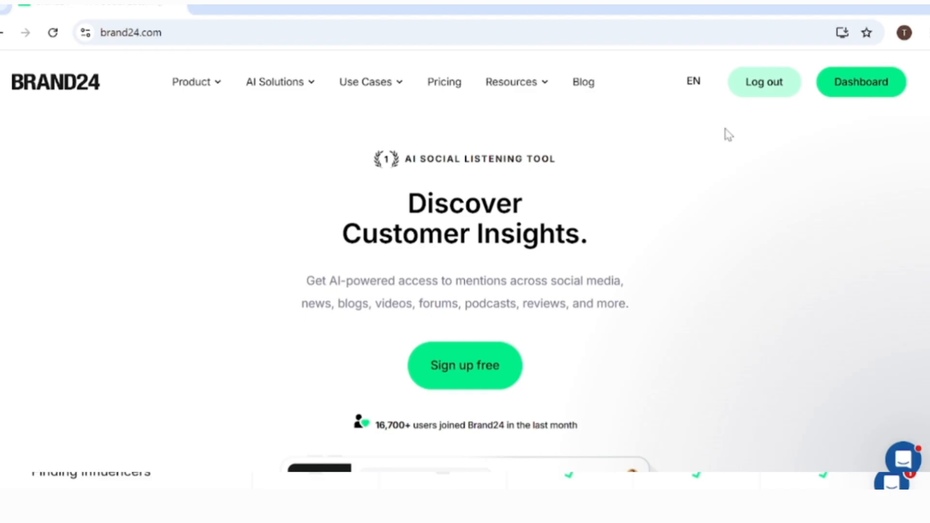
Step: Review the product, AI solution and use case offerings listed on the Brand24 homepage
mouse_move(197, 95)
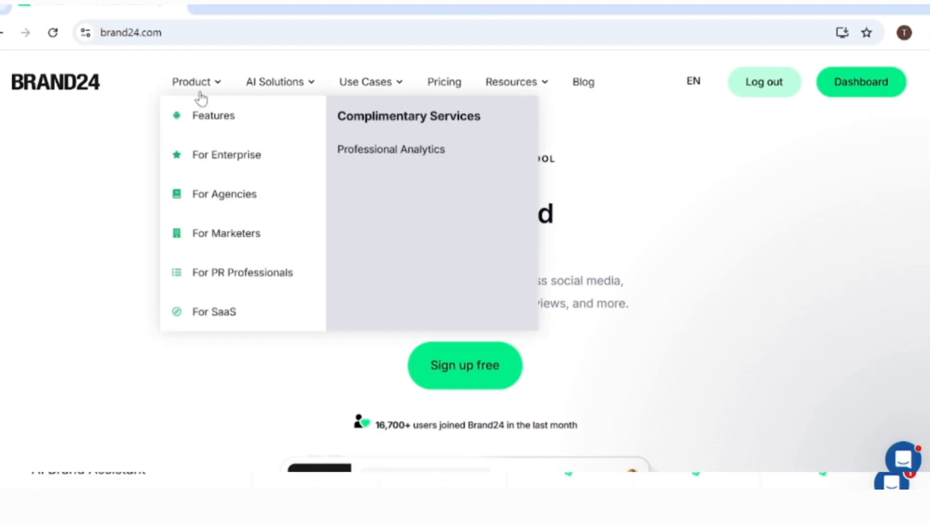
mouse_move(262, 92)
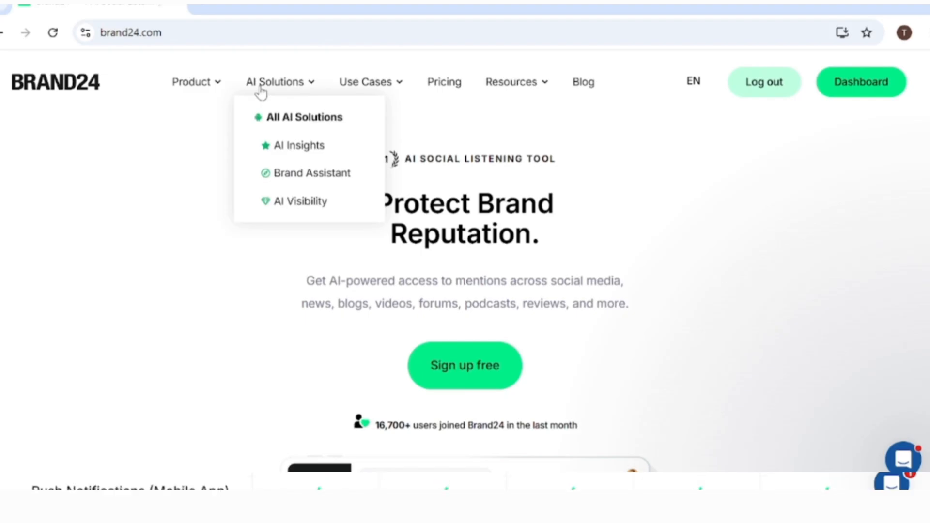
mouse_move(351, 89)
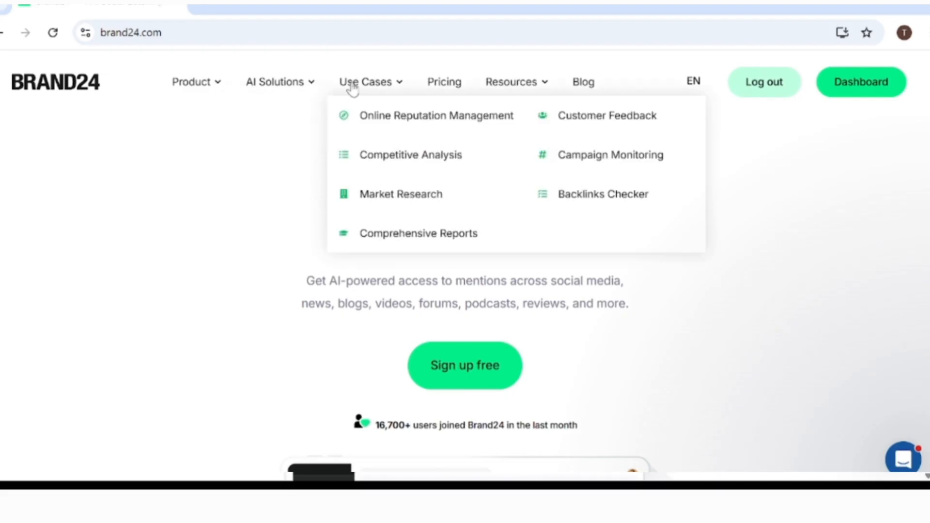
mouse_move(499, 89)
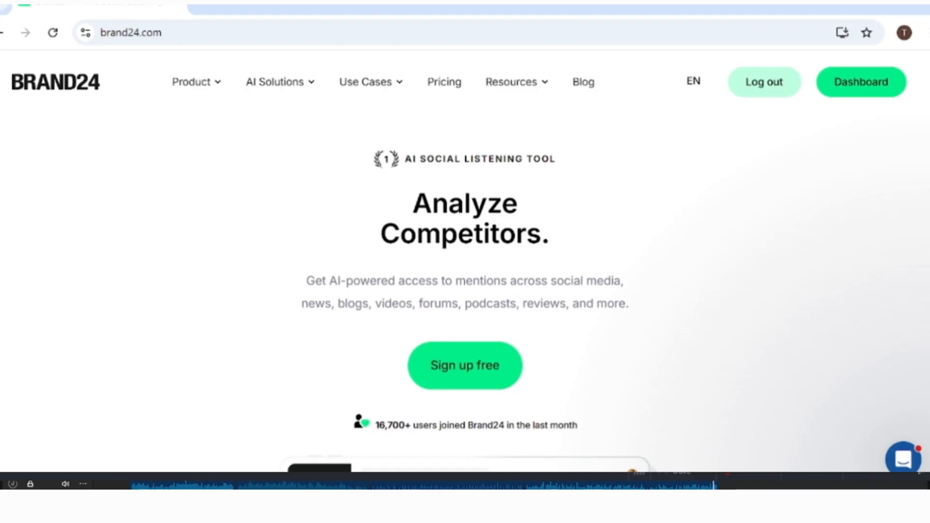
Step: Examine the homepage's sections on client brands, catching critical mentions, reliable metrics and customer insights
scroll(927, 92, "down", 1)
scroll(465, 291, "down", 1)
scroll(465, 291, "down", 5)
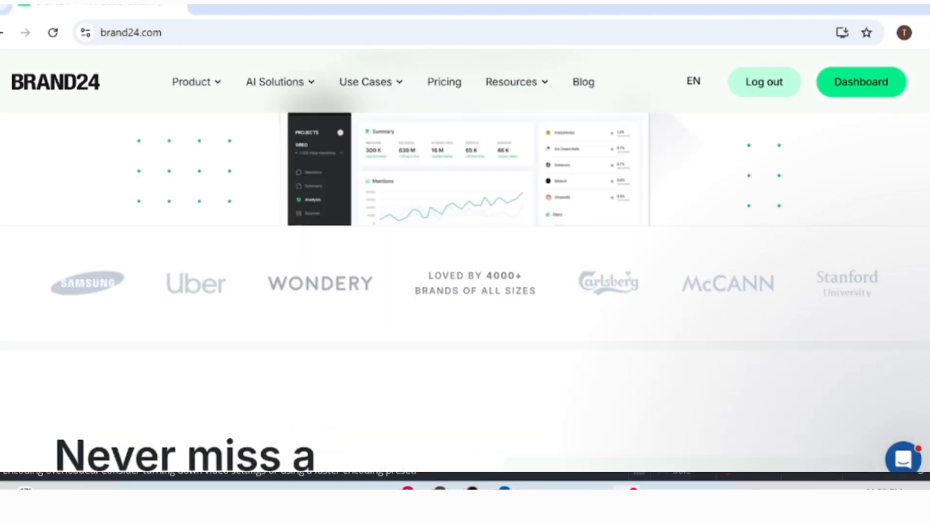
scroll(465, 290, "down", 2)
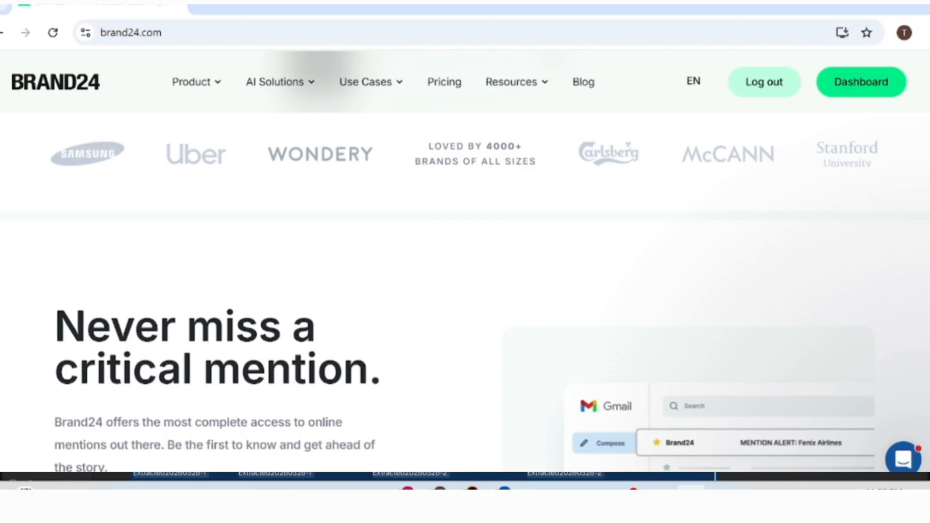
scroll(466, 291, "down", 3)
scroll(465, 291, "down", 3)
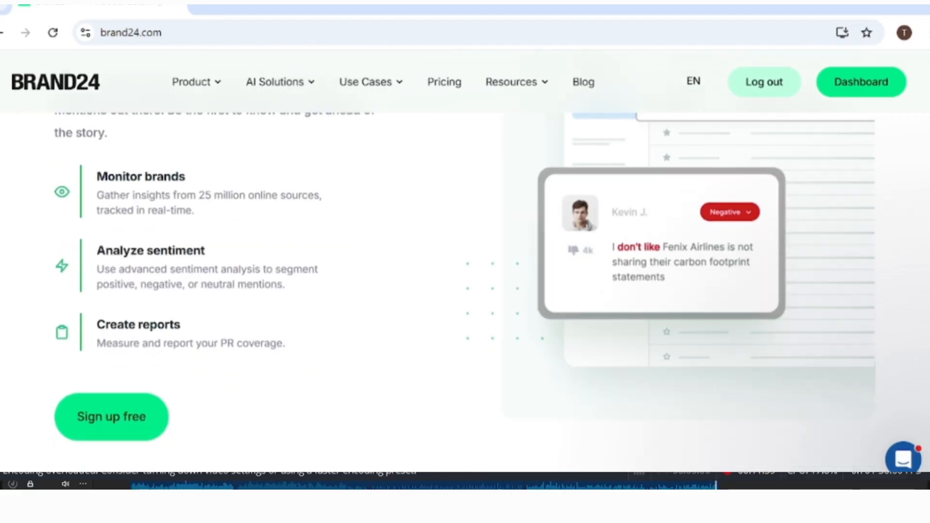
scroll(465, 291, "down", 3)
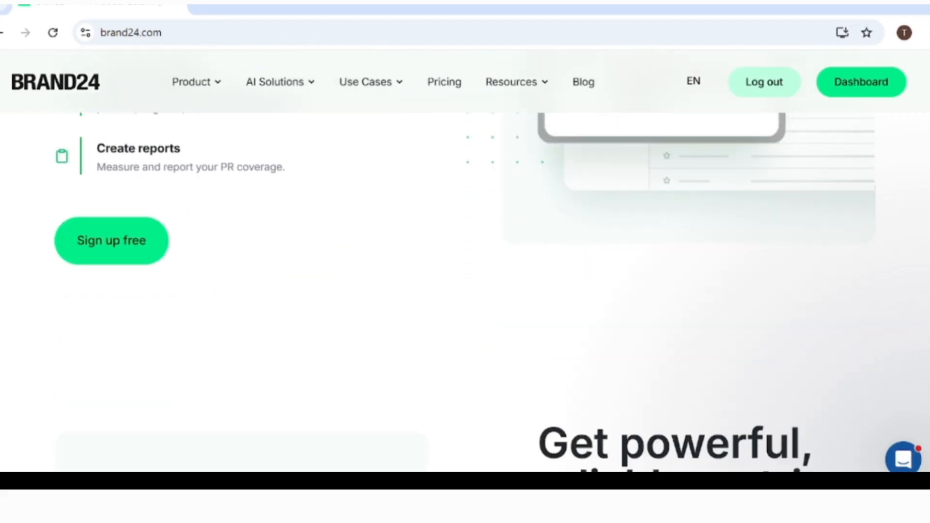
scroll(465, 291, "down", 2)
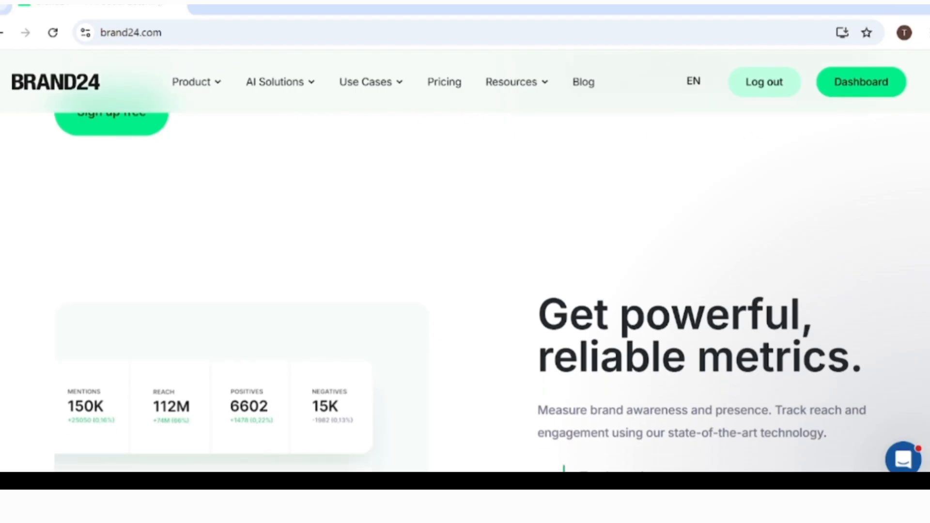
scroll(465, 291, "down", 3)
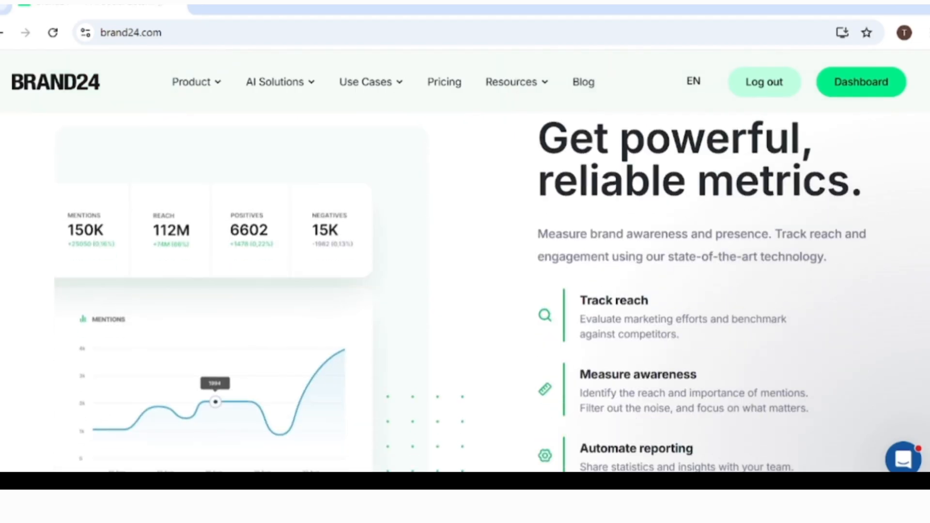
scroll(465, 291, "down", 1)
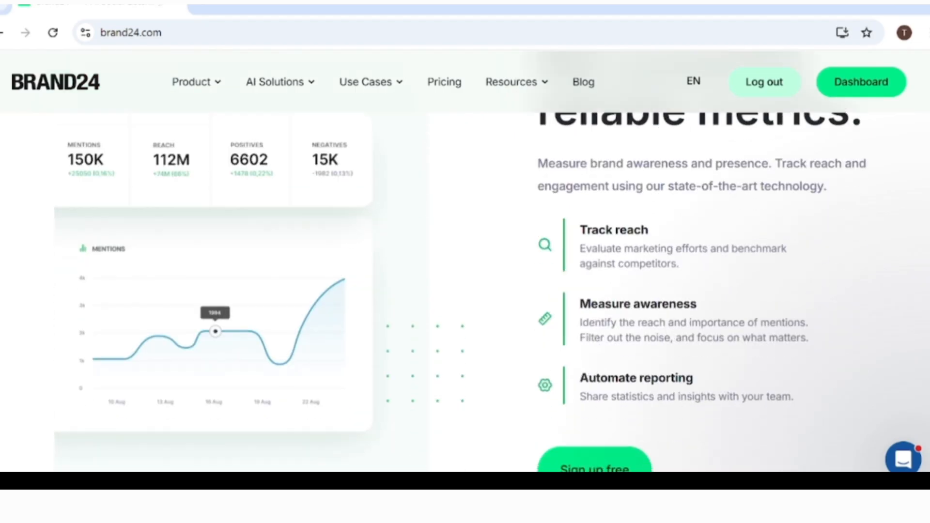
scroll(465, 291, "down", 5)
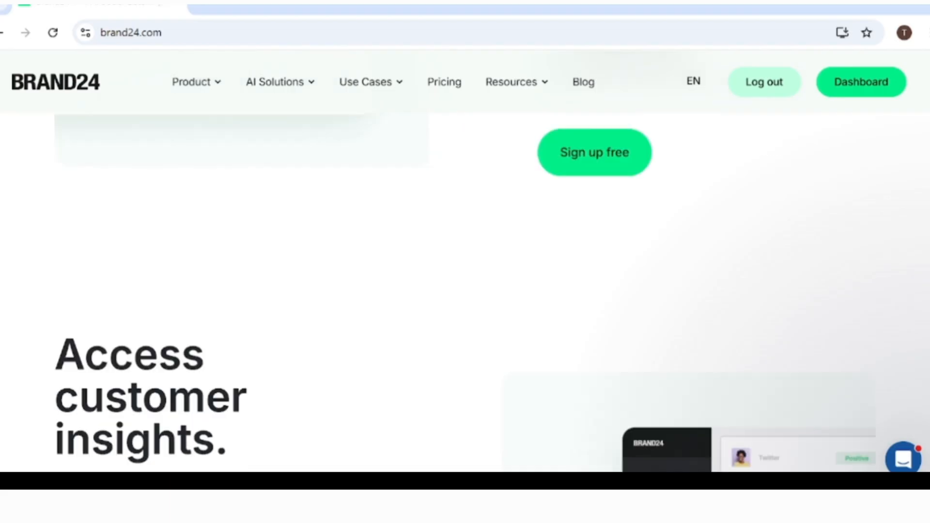
scroll(465, 291, "down", 5)
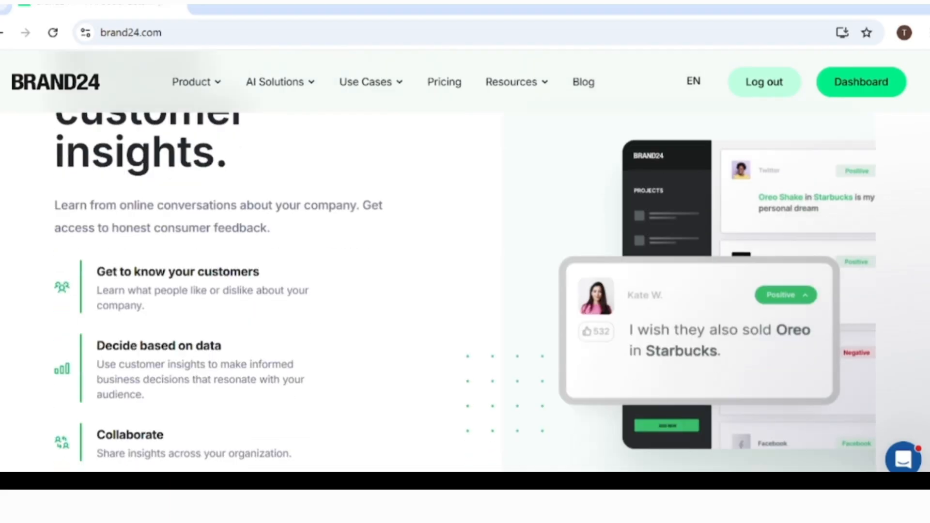
scroll(465, 290, "down", 4)
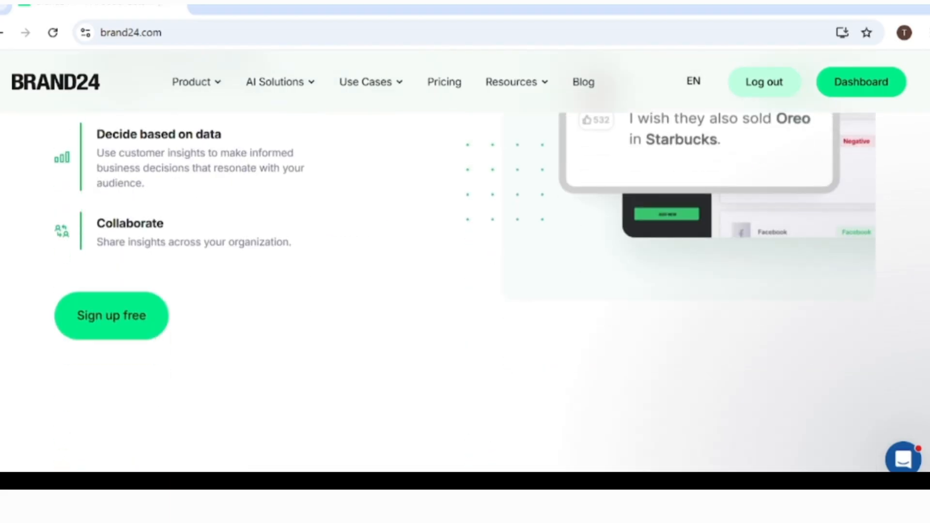